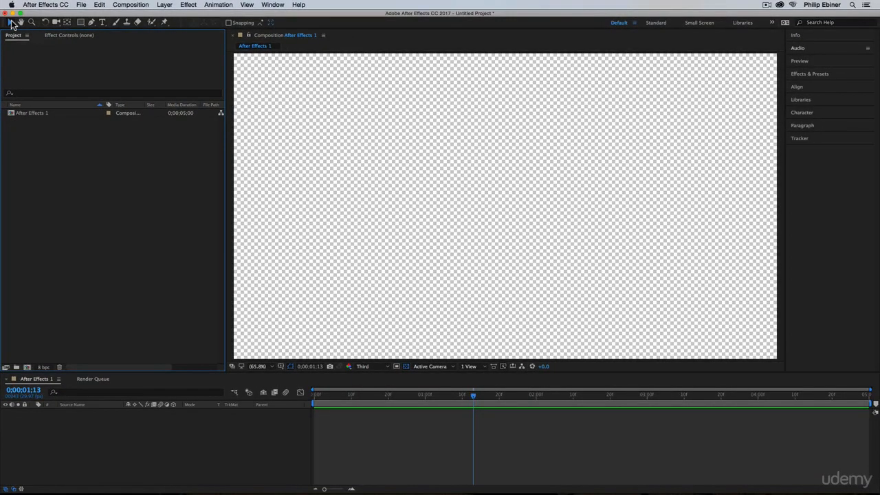
Set the composition view magnification to 25% and reposition the canvas with the Hand tool
{"action": "left_click", "coordinate": [47, 114]}
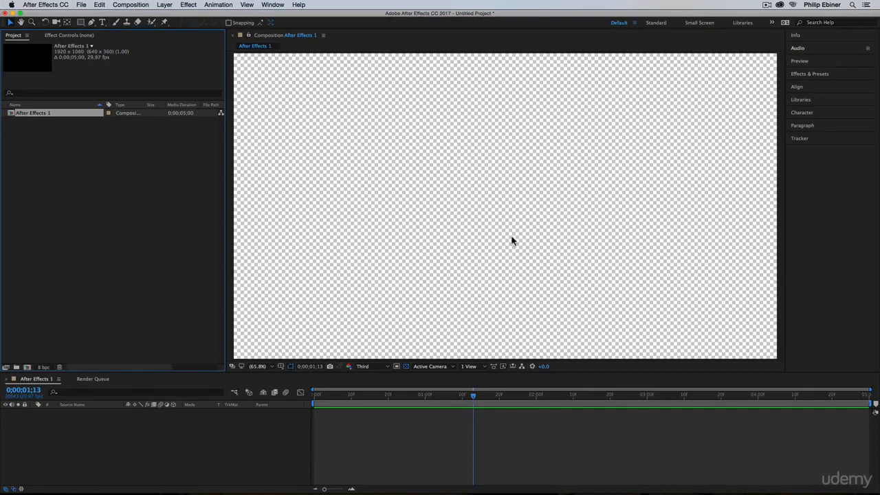
{"action": "left_click", "coordinate": [272, 369]}
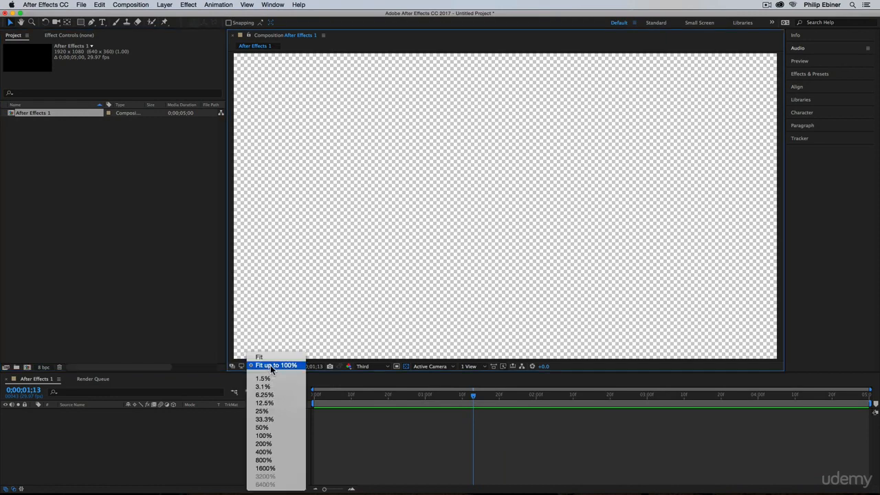
{"action": "left_click", "coordinate": [275, 411]}
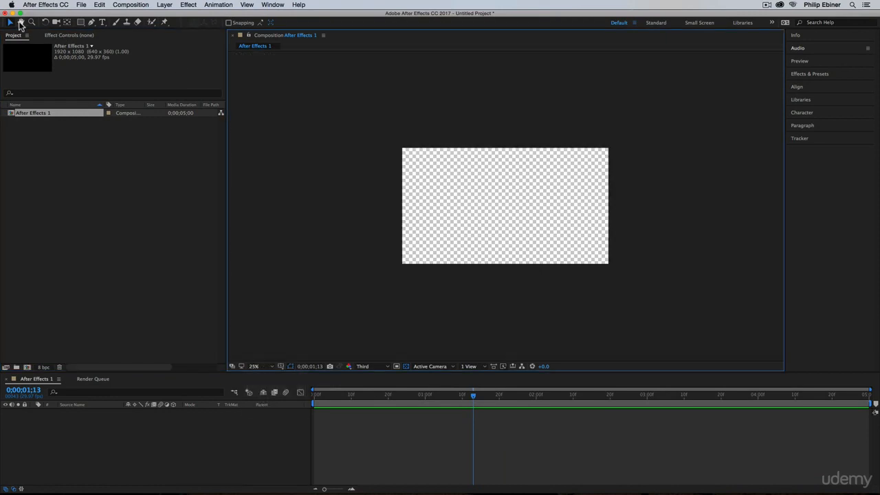
{"action": "left_click", "coordinate": [21, 23]}
{"action": "left_click_drag", "start_coordinate": [529, 211], "coordinate": [532, 178]}
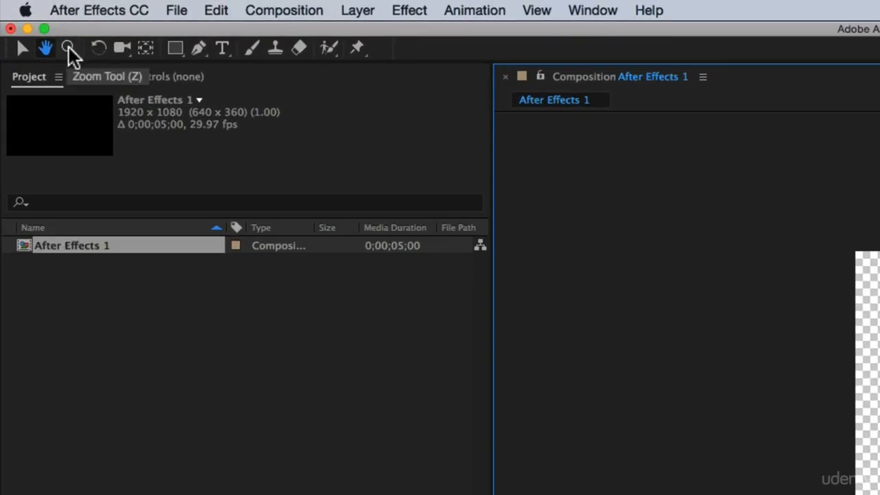
Zoom the empty composition view in to 200% with the Zoom tool
{"action": "left_click", "coordinate": [69, 48]}
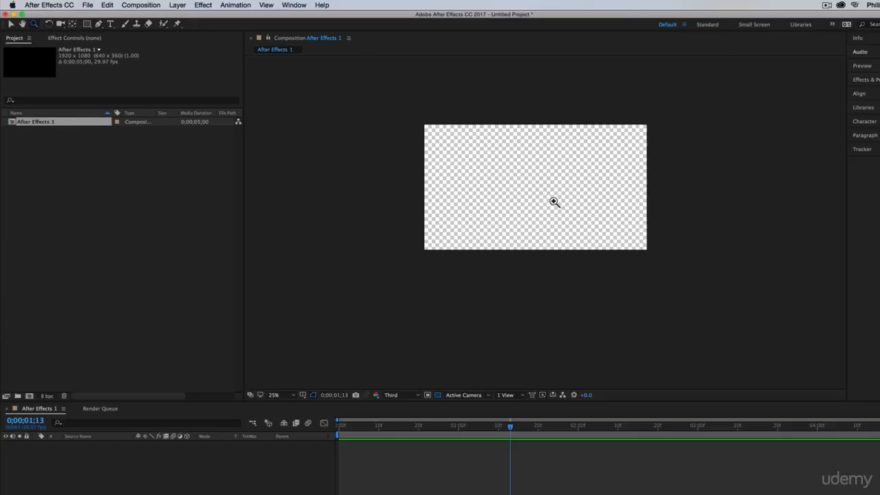
{"action": "left_click", "coordinate": [510, 184]}
{"action": "left_click", "coordinate": [511, 185]}
{"action": "left_click", "coordinate": [510, 184]}
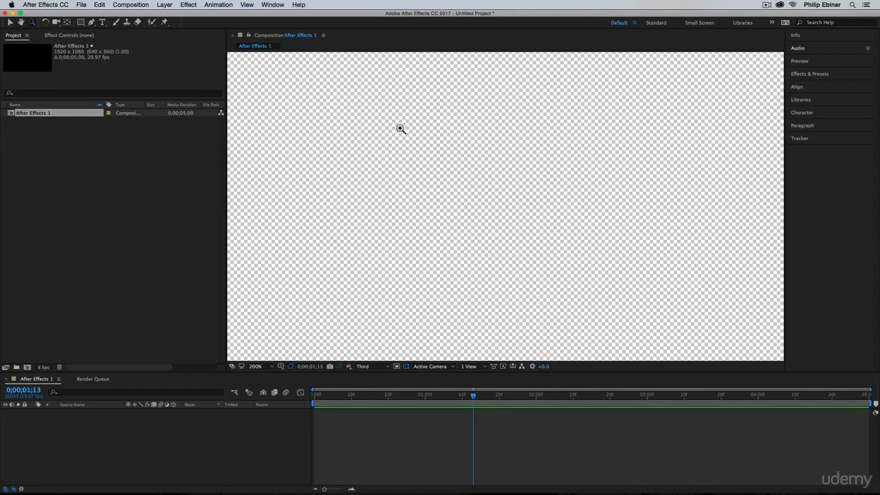
Zoom the composition view back out to 25% with the Zoom tool
{"action": "key", "text": "alt"}
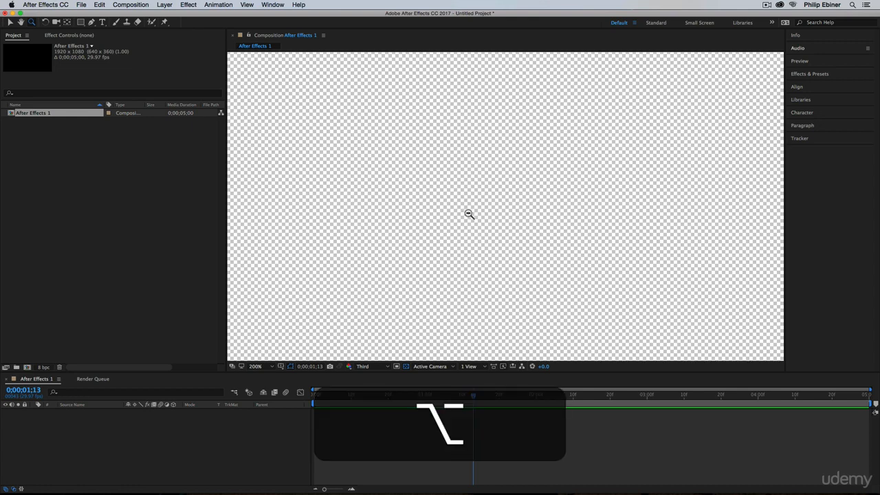
{"action": "left_click", "coordinate": [469, 214], "text": "alt"}
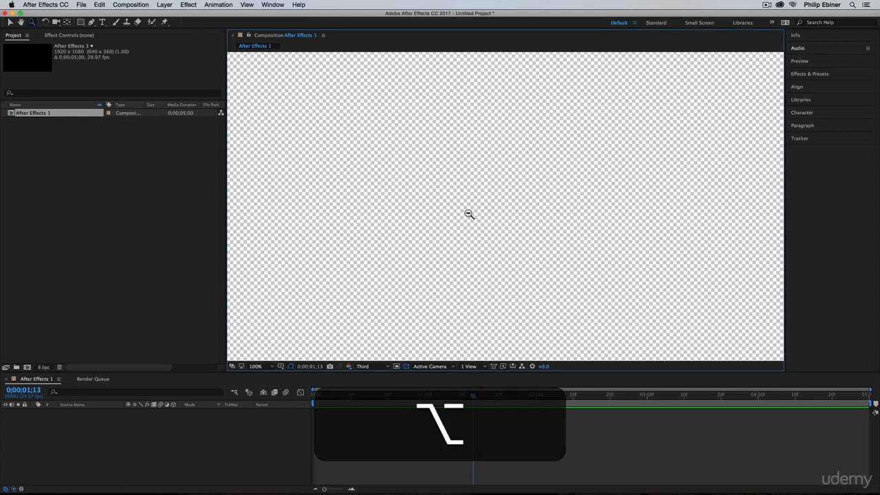
{"action": "left_click", "coordinate": [469, 214], "text": "alt"}
{"action": "left_click", "coordinate": [469, 214], "text": "alt"}
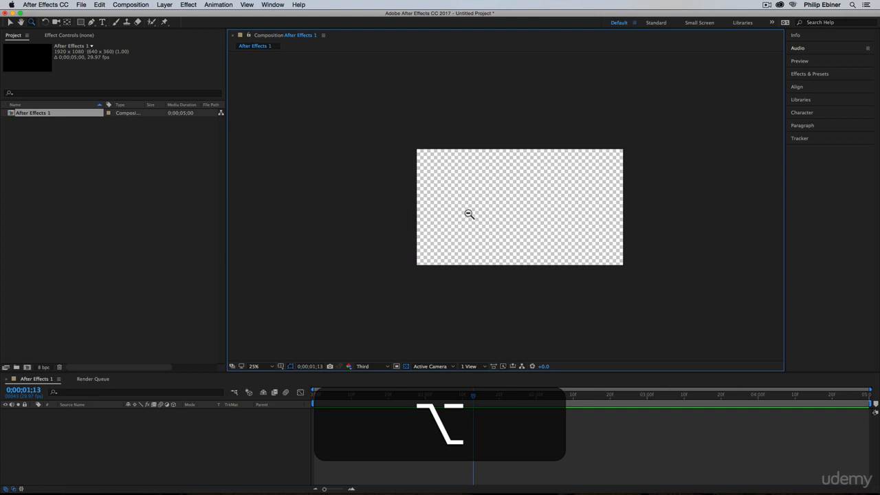
Enlarge the canvas with the Zoom tool and fit the whole composition in the viewer
{"action": "left_click", "coordinate": [508, 211]}
{"action": "left_click", "coordinate": [509, 212]}
{"action": "left_click", "coordinate": [509, 212]}
{"action": "left_click", "coordinate": [508, 212]}
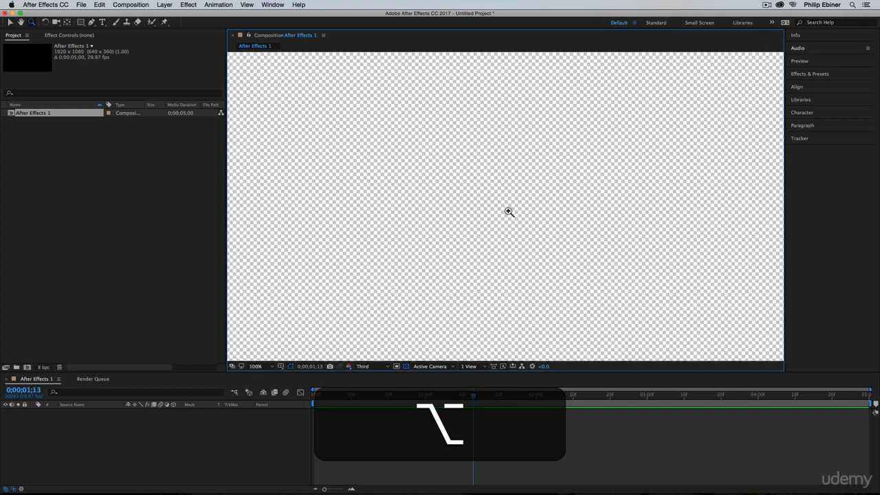
{"action": "left_click", "coordinate": [257, 366]}
{"action": "left_click", "coordinate": [319, 391]}
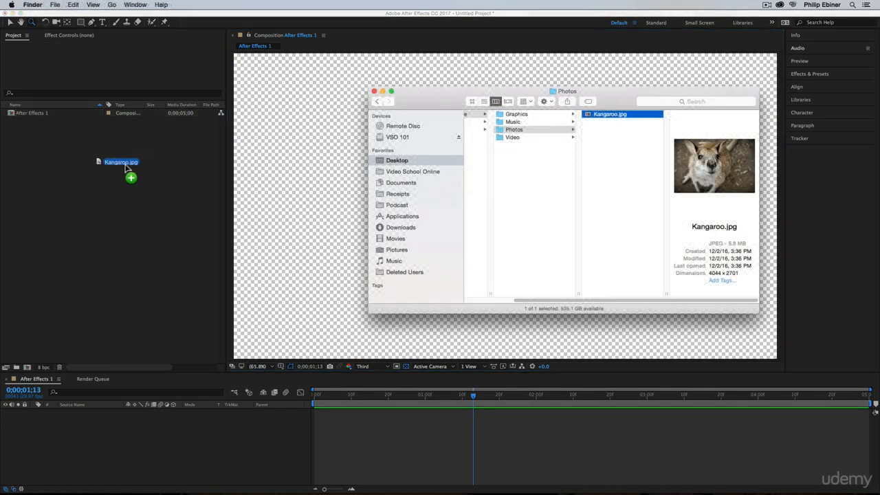
Import Kangaroo.jpg from the Photos folder and add it as a layer in the After Effects 1 timeline
{"action": "left_click_drag", "start_coordinate": [126, 167], "coordinate": [128, 168]}
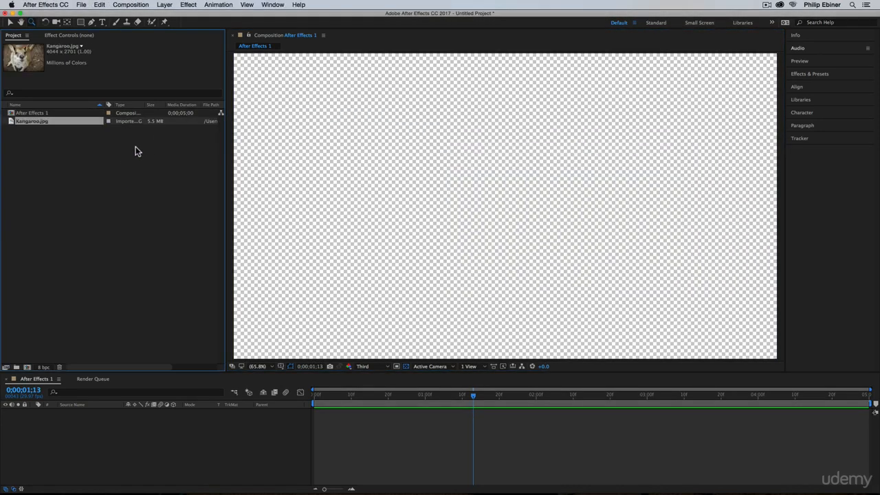
{"action": "left_click_drag", "start_coordinate": [32, 120], "coordinate": [318, 420]}
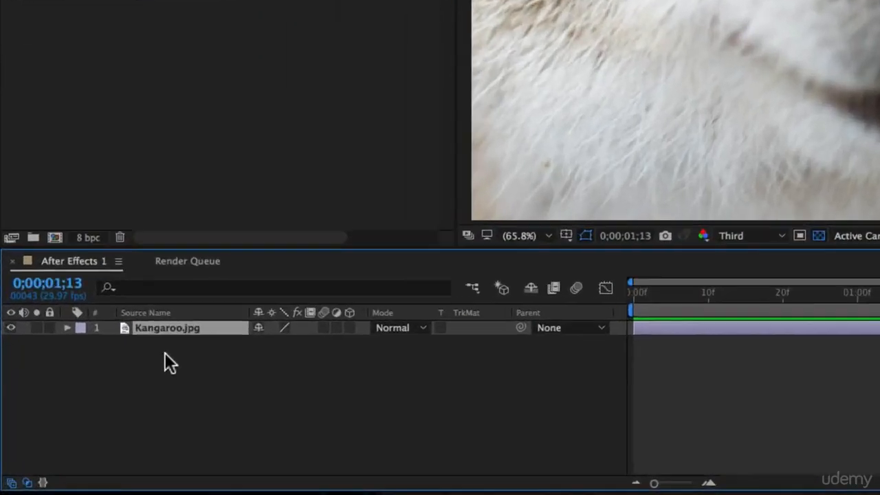
Reveal the Kangaroo.jpg layer's Scale property and reduce it to 49%
{"action": "key", "text": "s"}
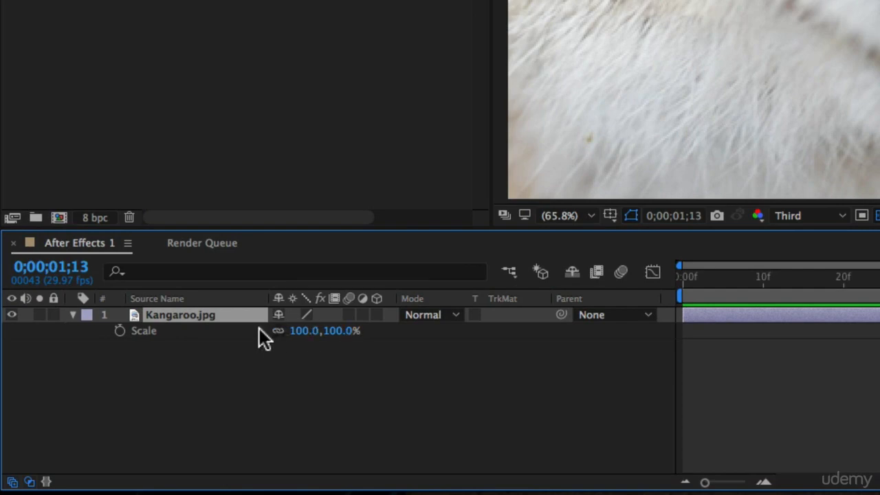
{"action": "left_click_drag", "start_coordinate": [302, 342], "coordinate": [219, 343]}
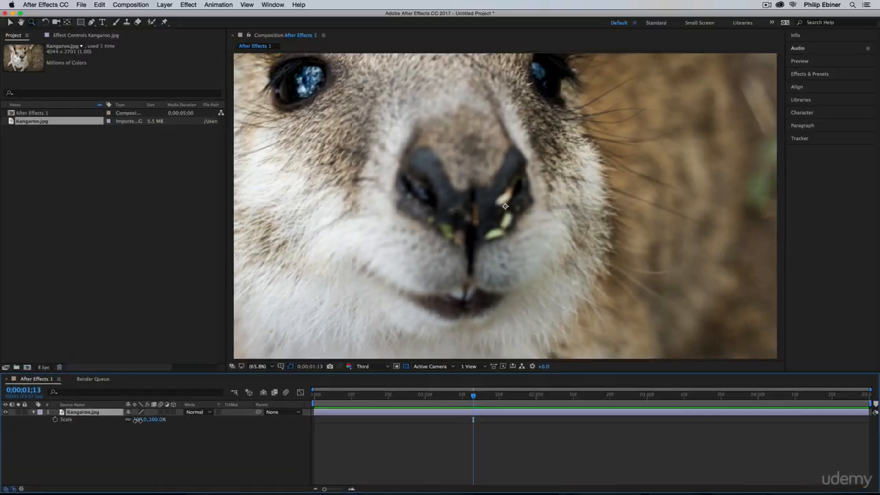
{"action": "left_click_drag", "start_coordinate": [101, 425], "coordinate": [127, 431]}
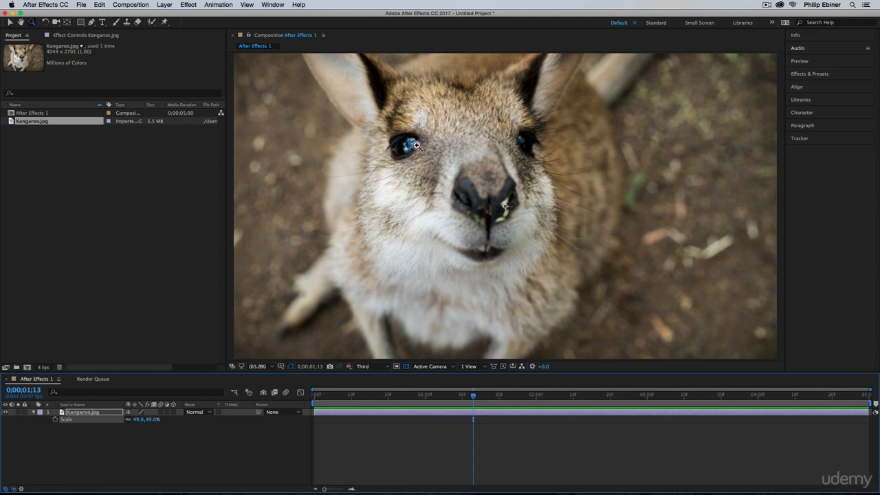
Inspect the kangaroo's face at 200% magnification and set the composition preview resolution to Full
{"action": "left_click", "coordinate": [529, 183]}
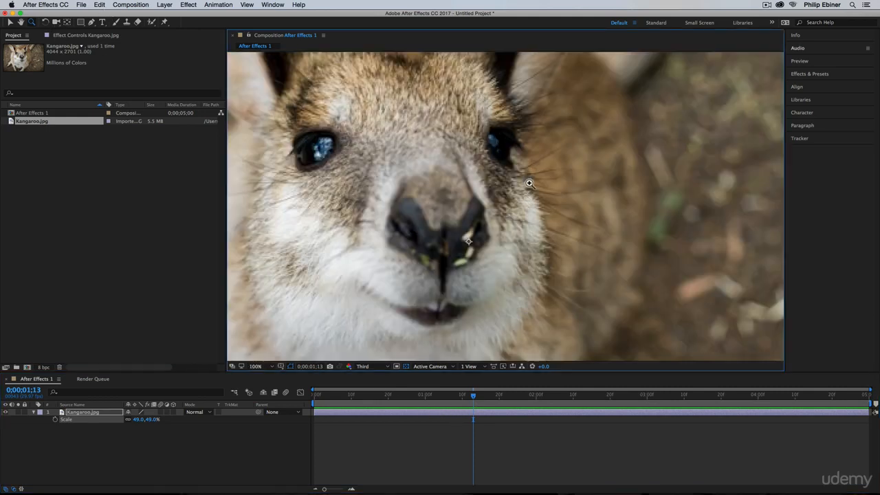
{"action": "left_click", "coordinate": [468, 205]}
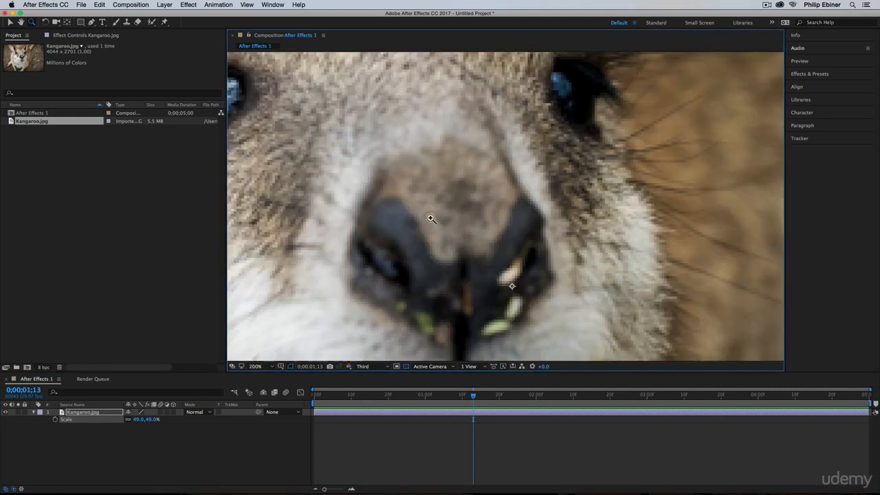
{"action": "left_click", "coordinate": [385, 366]}
{"action": "left_click", "coordinate": [369, 388]}
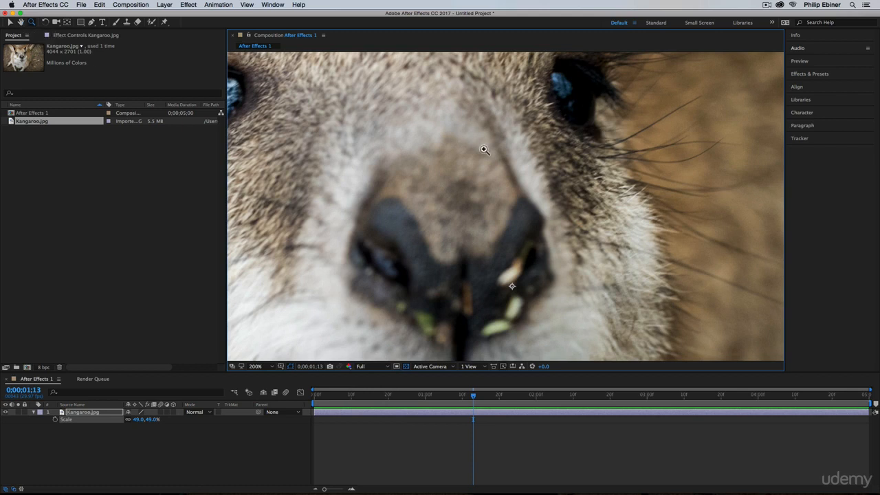
Pan around the magnified kangaroo's eyes and nose with the temporary Hand tool, switching to the Selection tool in between
{"action": "key", "text": "space"}
{"action": "left_click_drag", "start_coordinate": [630, 121], "coordinate": [736, 285]}
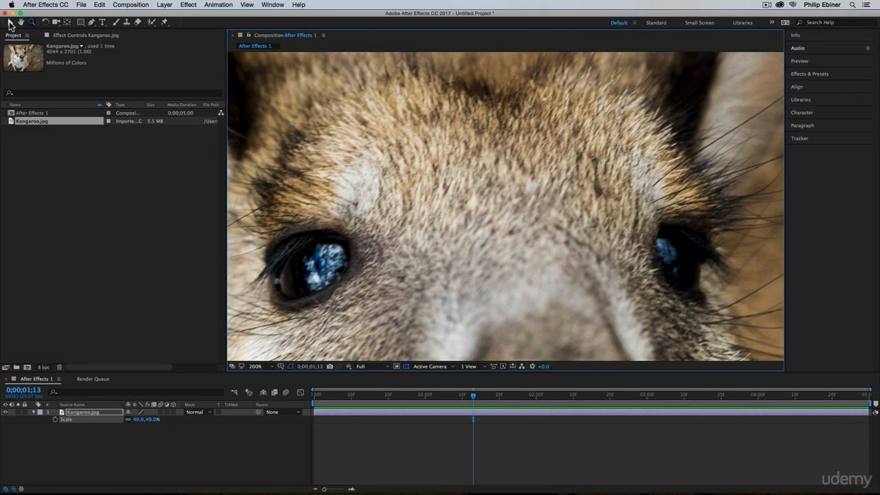
{"action": "left_click", "coordinate": [10, 22]}
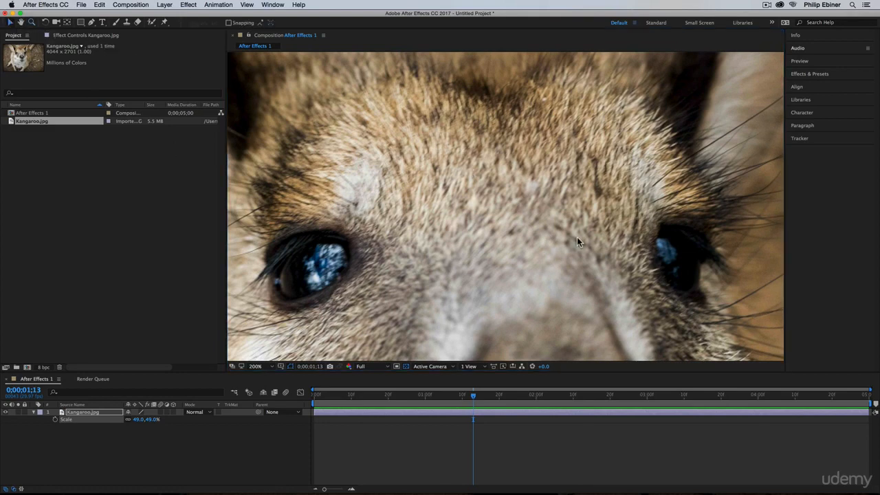
{"action": "key", "text": "space"}
{"action": "left_click_drag", "start_coordinate": [653, 165], "coordinate": [697, 18]}
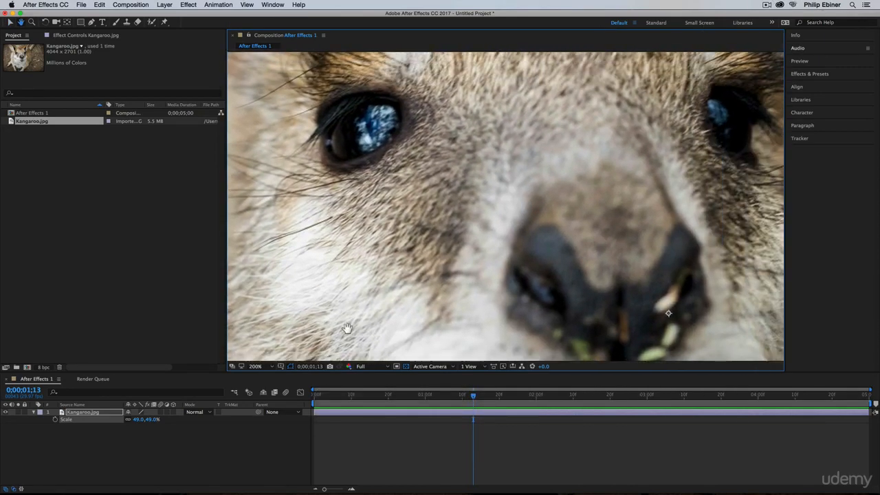
Set the view magnification to 50% and centre the composition in the viewer
{"action": "left_click", "coordinate": [255, 367]}
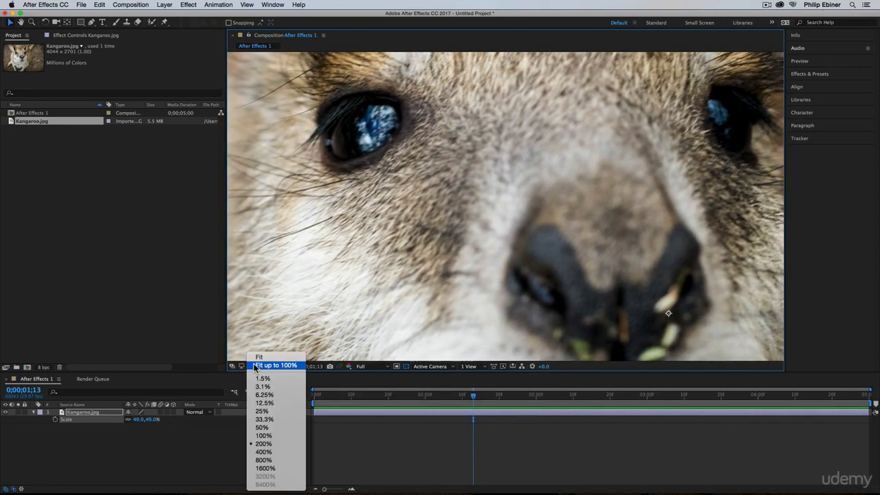
{"action": "left_click", "coordinate": [273, 428]}
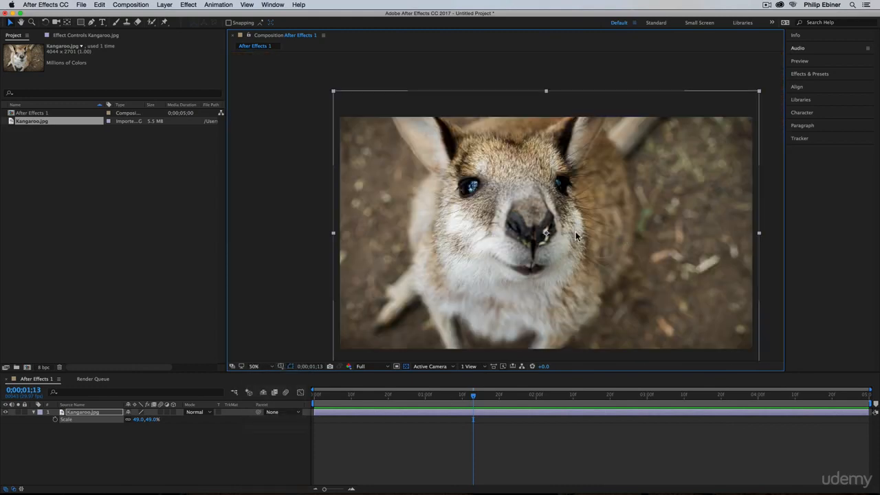
{"action": "key", "text": "space"}
{"action": "left_click_drag", "start_coordinate": [572, 230], "coordinate": [517, 202]}
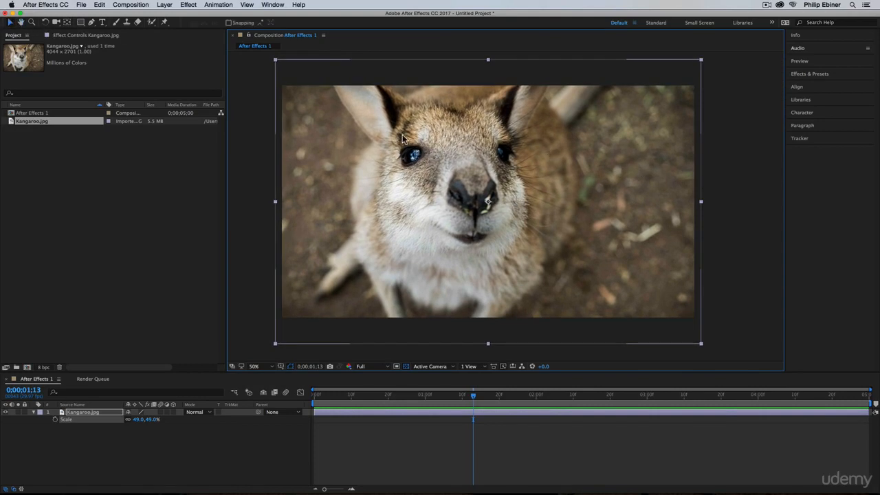
Nudge the Kangaroo.jpg layer slightly in the frame with the Selection tool, and shift the canvas with the Hand tool
{"action": "left_click_drag", "start_coordinate": [490, 196], "coordinate": [461, 152]}
{"action": "left_click", "coordinate": [21, 22]}
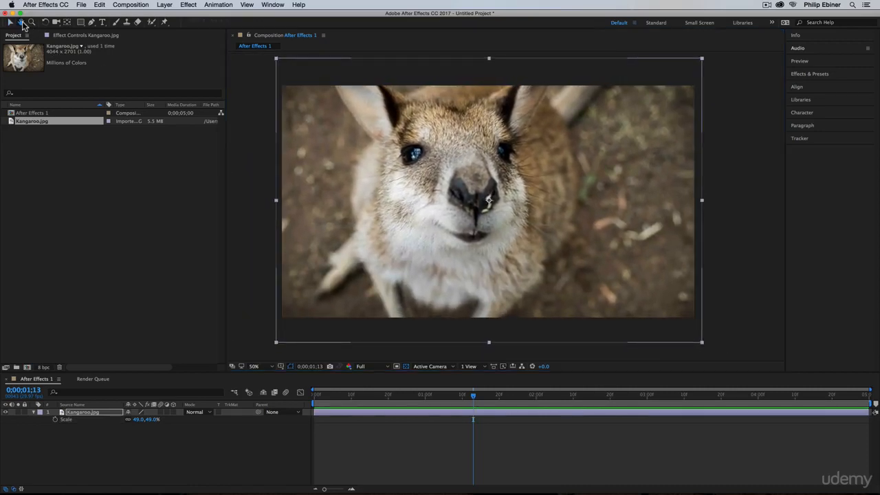
{"action": "left_click_drag", "start_coordinate": [570, 206], "coordinate": [562, 187]}
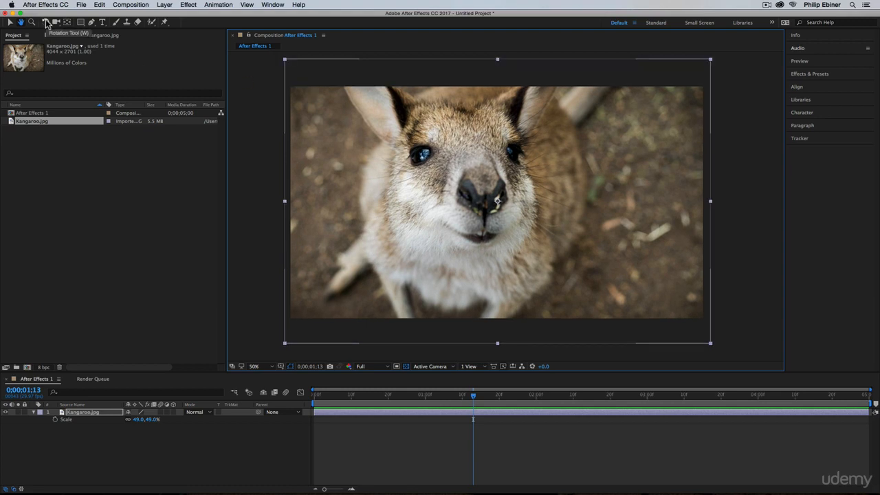
Rotate the Kangaroo.jpg layer counterclockwise with the Rotation tool and undo the rotation
{"action": "left_click", "coordinate": [46, 22]}
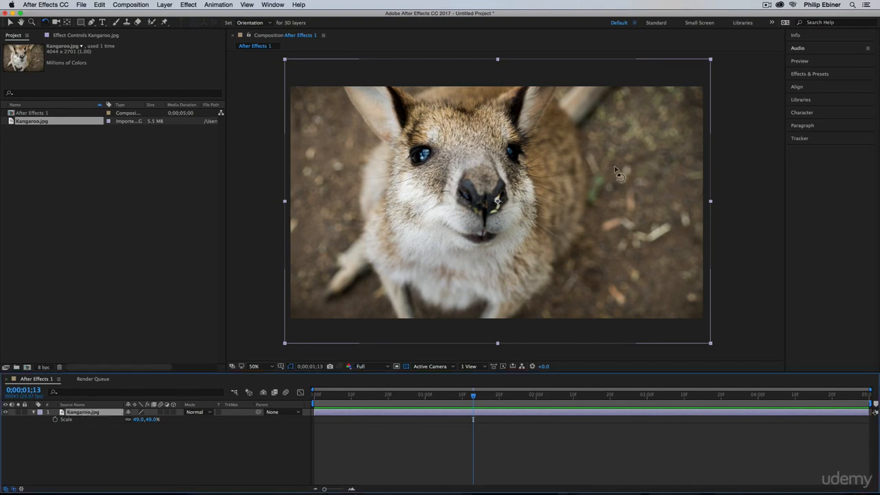
{"action": "left_click_drag", "start_coordinate": [632, 172], "coordinate": [651, 116]}
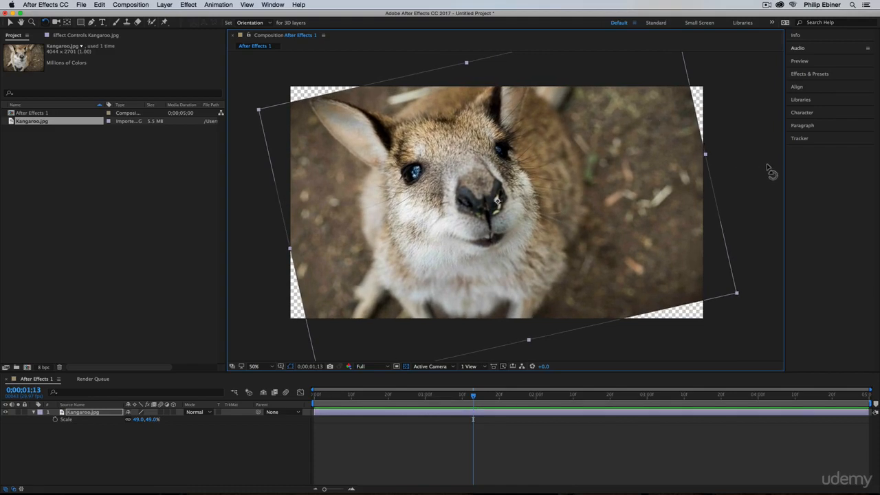
{"action": "key", "text": "super+z"}
{"action": "key", "text": "super+z"}
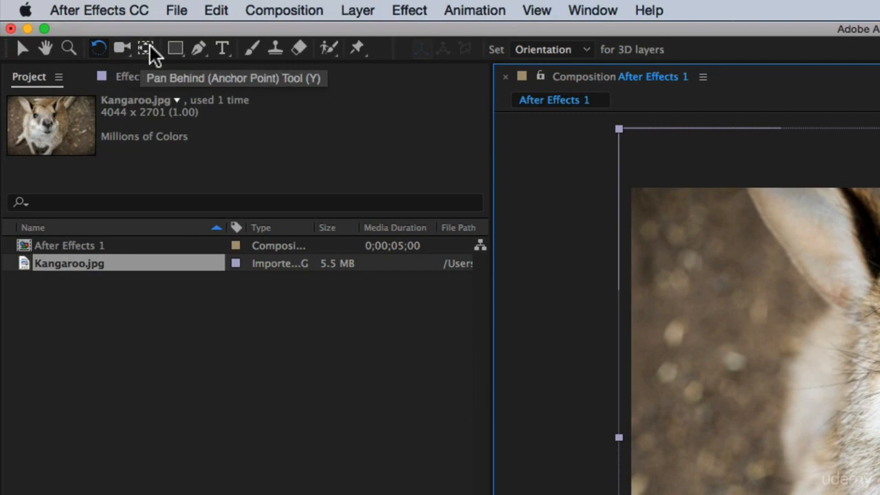
Activate the Pan Behind (Anchor Point) tool and set the Kangaroo.jpg layer's Scale to 50%
{"action": "left_click", "coordinate": [148, 48]}
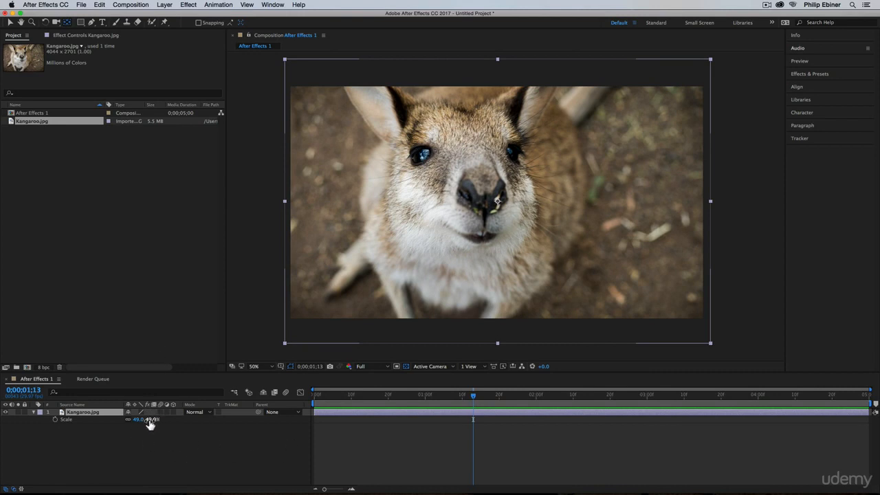
{"action": "left_click_drag", "start_coordinate": [152, 420], "coordinate": [170, 437]}
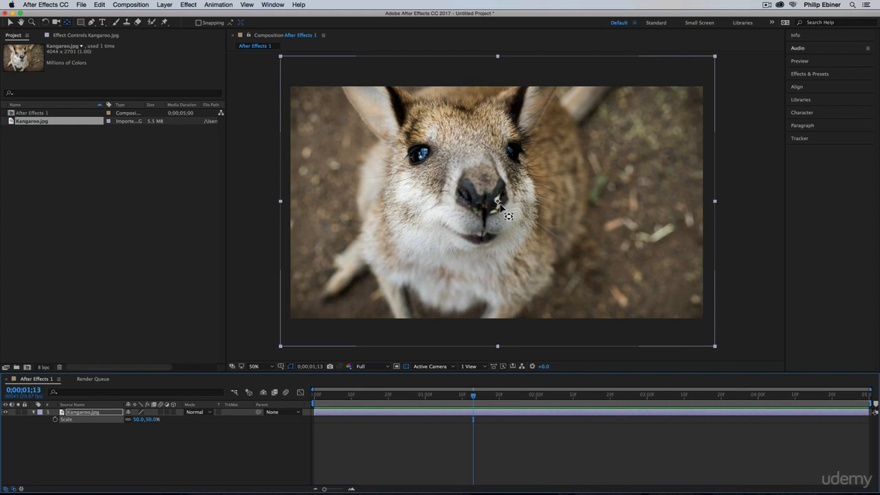
Move the Kangaroo.jpg layer's anchor point from the nose to near the composition's lower-left corner with the Pan Behind tool
{"action": "left_click", "coordinate": [500, 204]}
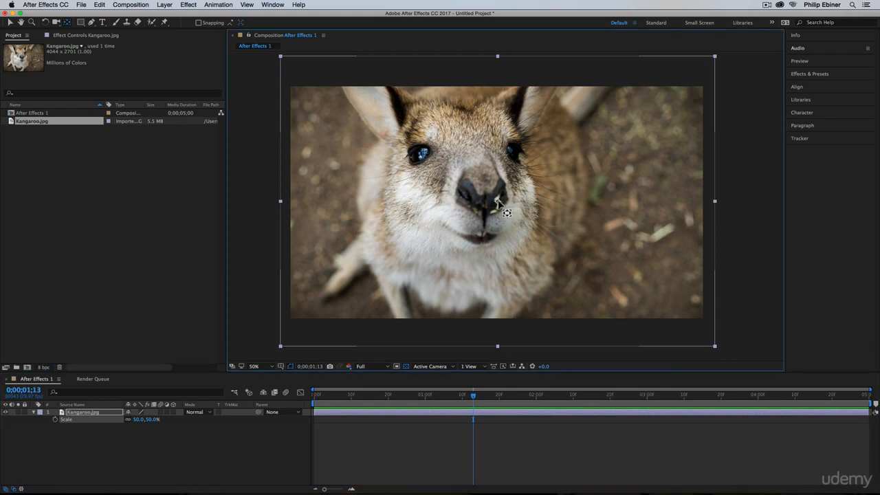
{"action": "left_click", "coordinate": [68, 24]}
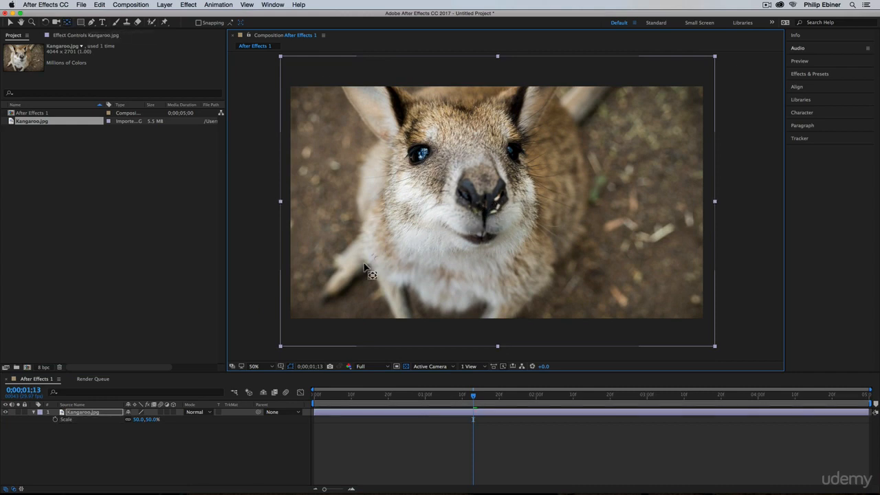
{"action": "left_click_drag", "start_coordinate": [356, 271], "coordinate": [308, 304]}
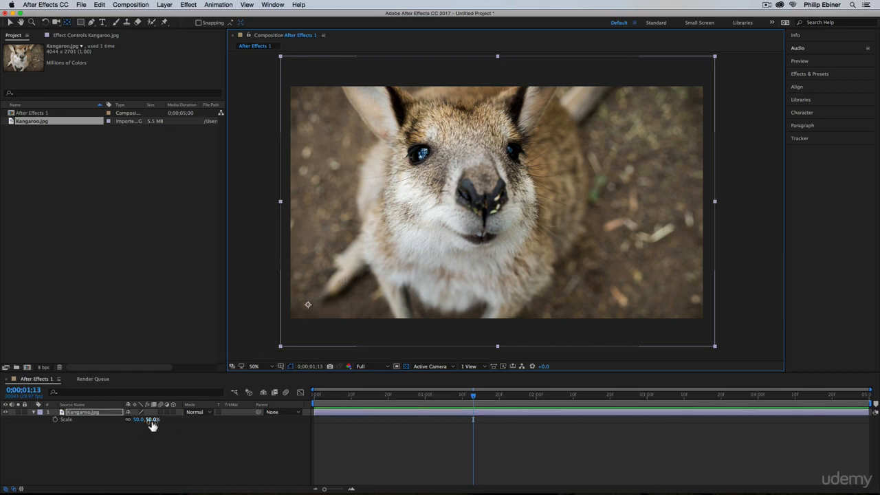
Scale and rotate the Kangaroo.jpg layer about its anchor point near the composition's lower-left corner
{"action": "mouse_move", "coordinate": [147, 419]}
{"action": "left_mouse_down"}
{"action": "mouse_move", "coordinate": [131, 422]}
{"action": "mouse_move", "coordinate": [168, 425]}
{"action": "mouse_move", "coordinate": [138, 425]}
{"action": "mouse_move", "coordinate": [157, 426]}
{"action": "left_mouse_up"}
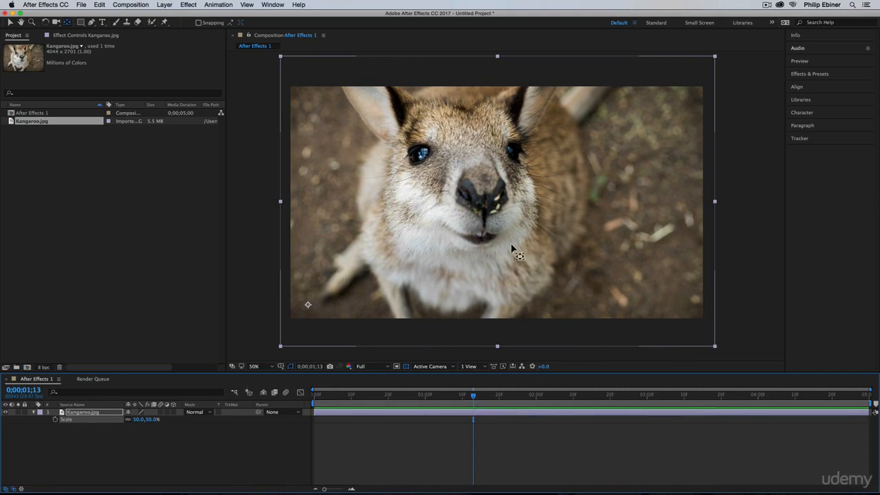
{"action": "left_click", "coordinate": [47, 23]}
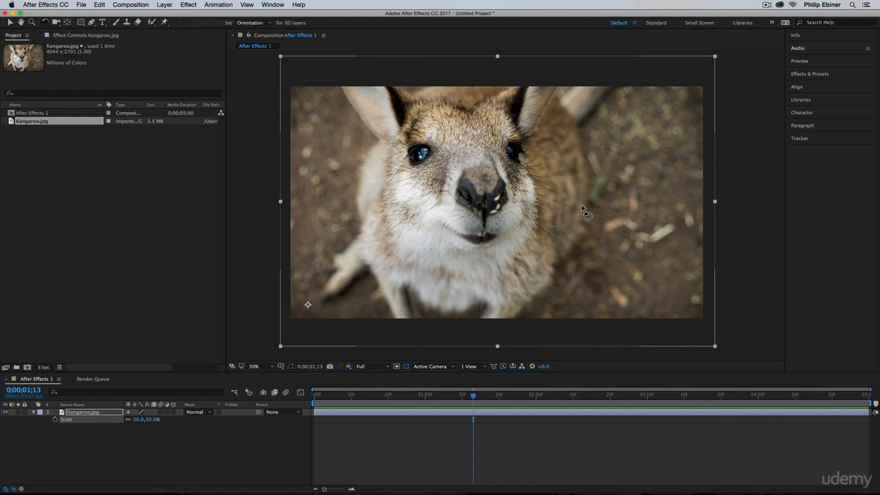
{"action": "left_click_drag", "start_coordinate": [595, 228], "coordinate": [568, 270]}
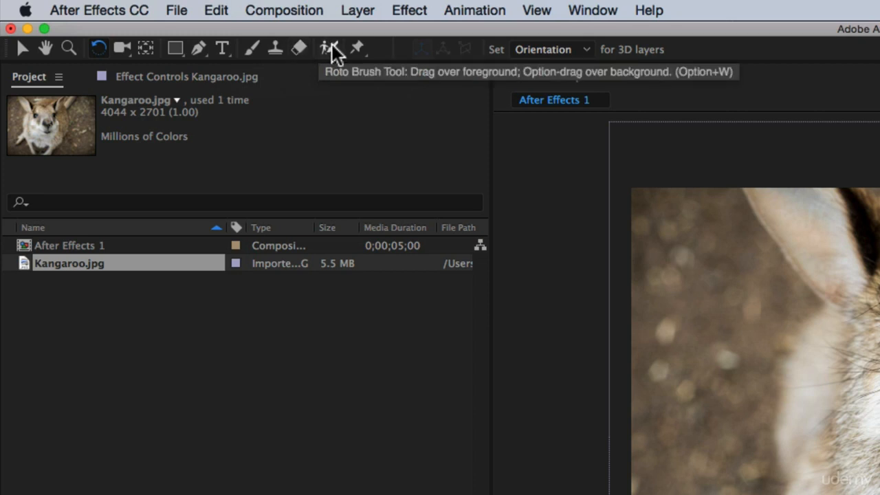
Activate the Rectangle tool and look through the other available shape tools
{"action": "left_click", "coordinate": [175, 47]}
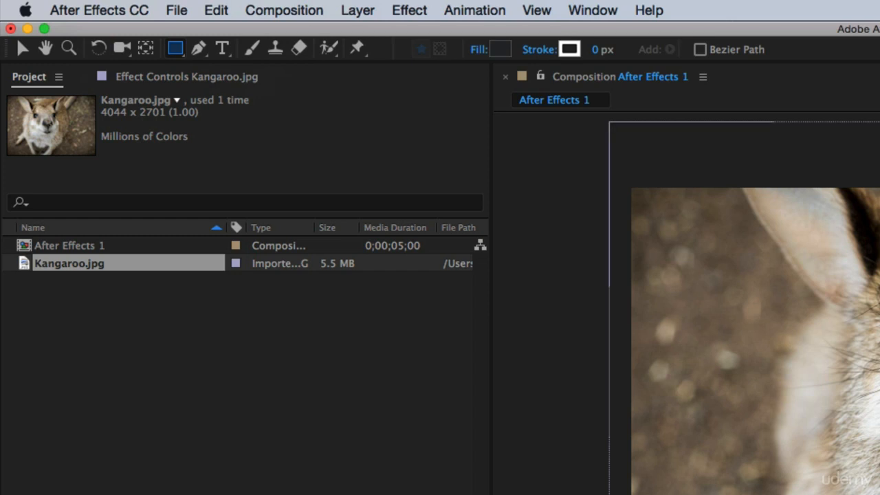
{"action": "left_click", "coordinate": [178, 51]}
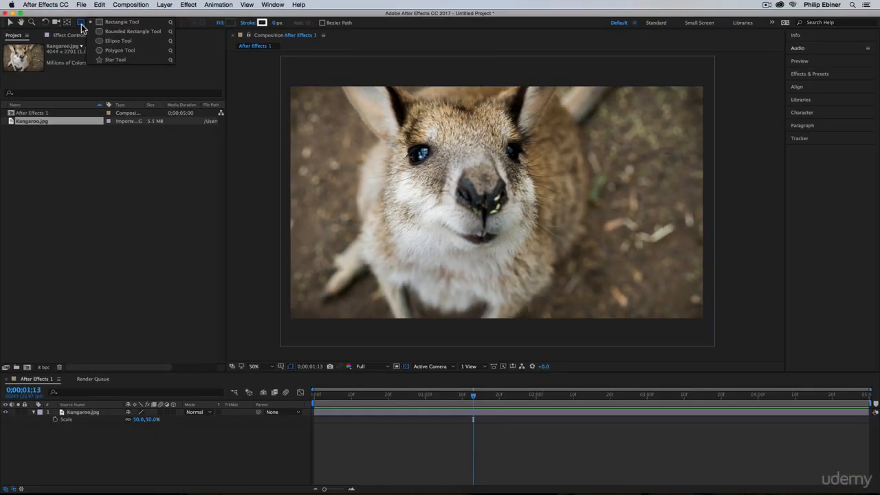
{"action": "left_click", "coordinate": [176, 53]}
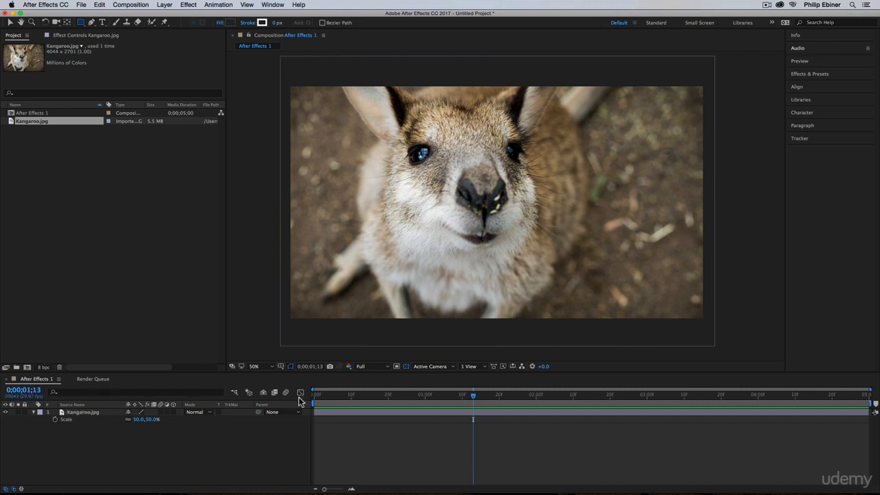
With no layer selected, draw a rectangle shape over the kangaroo's face and delete the resulting shape layer
{"action": "left_click", "coordinate": [336, 412]}
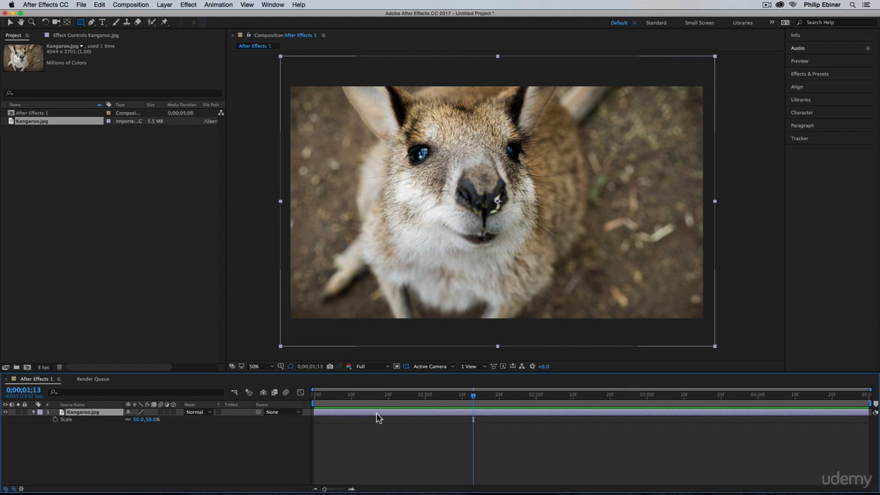
{"action": "left_click", "coordinate": [457, 458]}
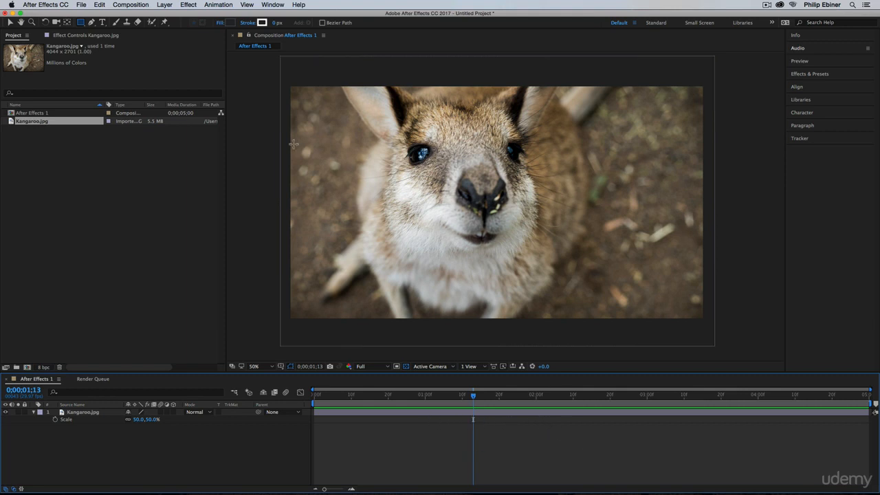
{"action": "left_click", "coordinate": [82, 22]}
{"action": "mouse_move", "coordinate": [371, 136]}
{"action": "left_mouse_down"}
{"action": "mouse_move", "coordinate": [501, 222]}
{"action": "mouse_move", "coordinate": [658, 295]}
{"action": "mouse_move", "coordinate": [481, 147]}
{"action": "mouse_move", "coordinate": [482, 166]}
{"action": "mouse_move", "coordinate": [629, 282]}
{"action": "mouse_move", "coordinate": [615, 153]}
{"action": "mouse_move", "coordinate": [641, 256]}
{"action": "mouse_move", "coordinate": [568, 272]}
{"action": "mouse_move", "coordinate": [473, 237]}
{"action": "mouse_move", "coordinate": [639, 248]}
{"action": "mouse_move", "coordinate": [629, 191]}
{"action": "mouse_move", "coordinate": [632, 253]}
{"action": "left_mouse_up"}
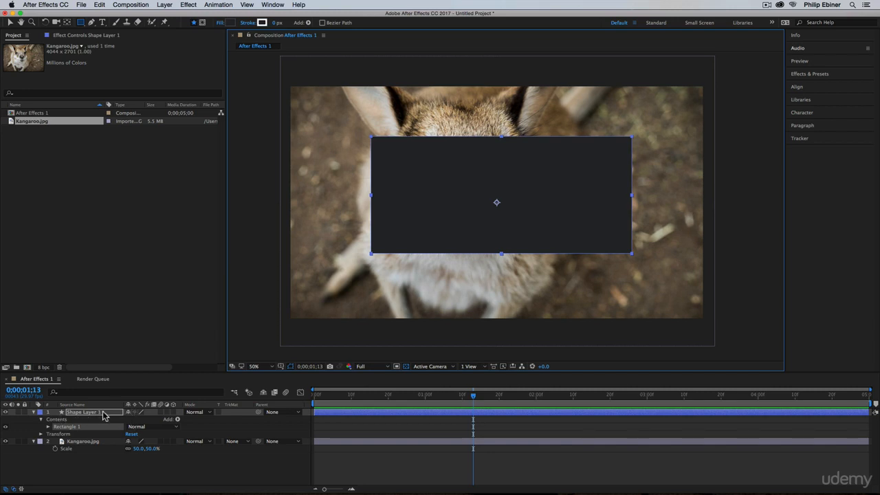
{"action": "key", "text": "BackSpace"}
{"action": "key", "text": "BackSpace"}
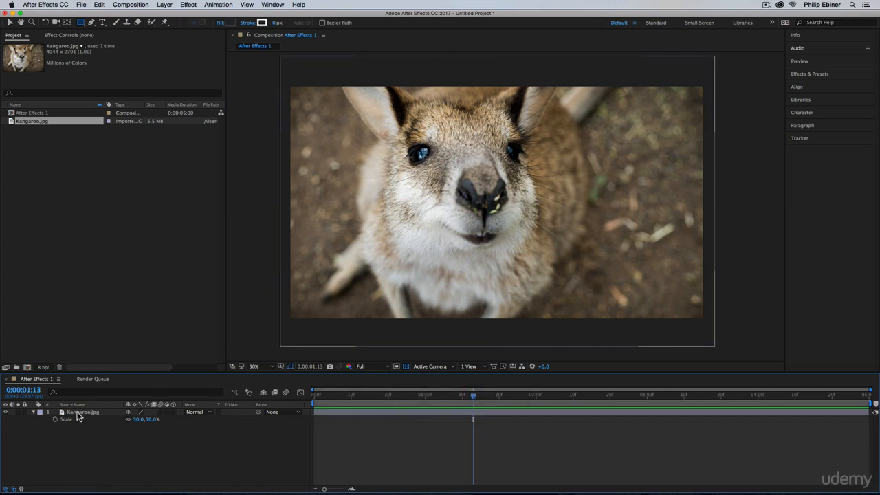
Draw a rectangular mask around the kangaroo's face on the selected Kangaroo.jpg layer and undo it
{"action": "left_click", "coordinate": [340, 412]}
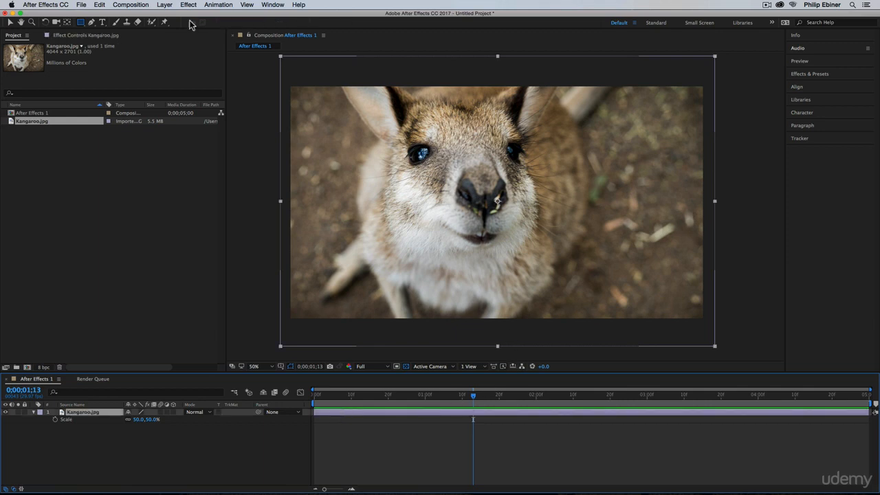
{"action": "left_click", "coordinate": [82, 23]}
{"action": "left_click_drag", "start_coordinate": [371, 127], "coordinate": [631, 280]}
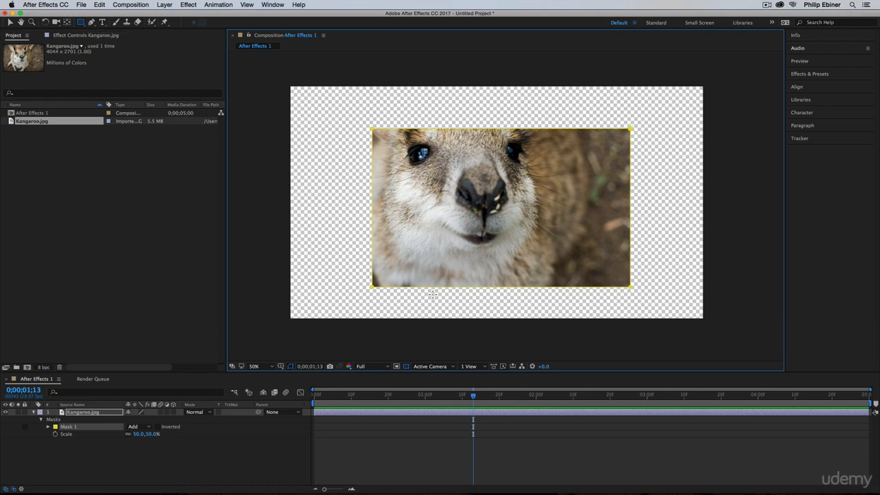
{"action": "key", "text": "super+z"}
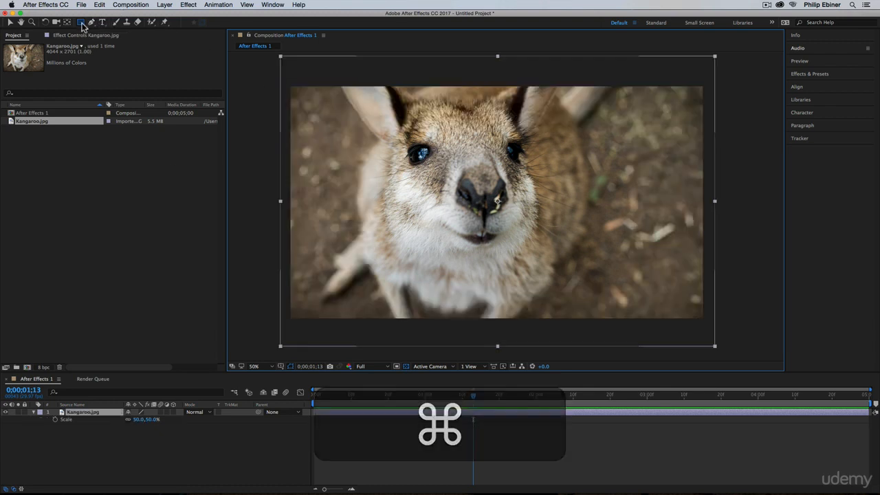
Draw an elliptical mask around the kangaroo's face on the Kangaroo.jpg layer and undo it
{"action": "left_click_drag", "start_coordinate": [81, 22], "coordinate": [110, 42]}
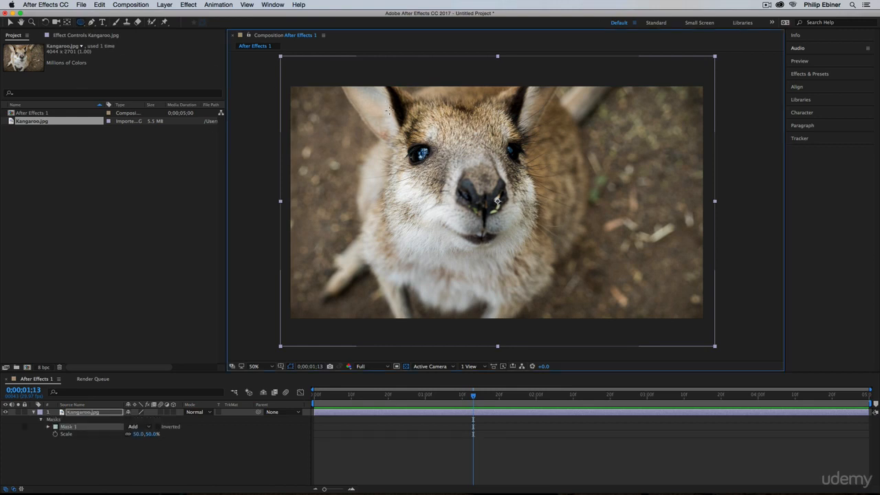
{"action": "left_click_drag", "start_coordinate": [383, 103], "coordinate": [557, 266]}
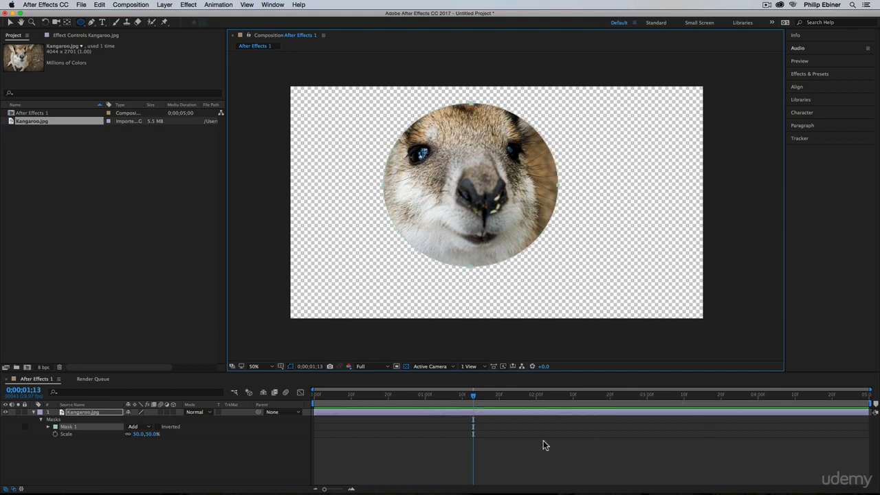
{"action": "left_click", "coordinate": [507, 444]}
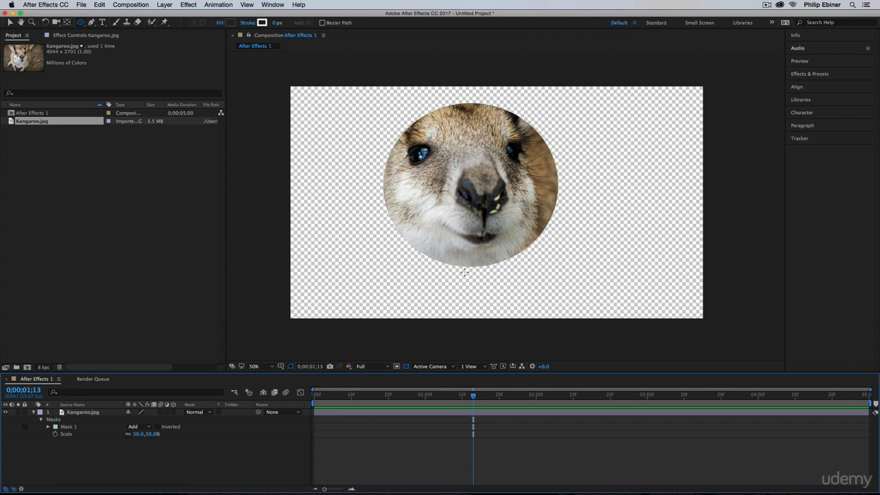
{"action": "key", "text": "super+z"}
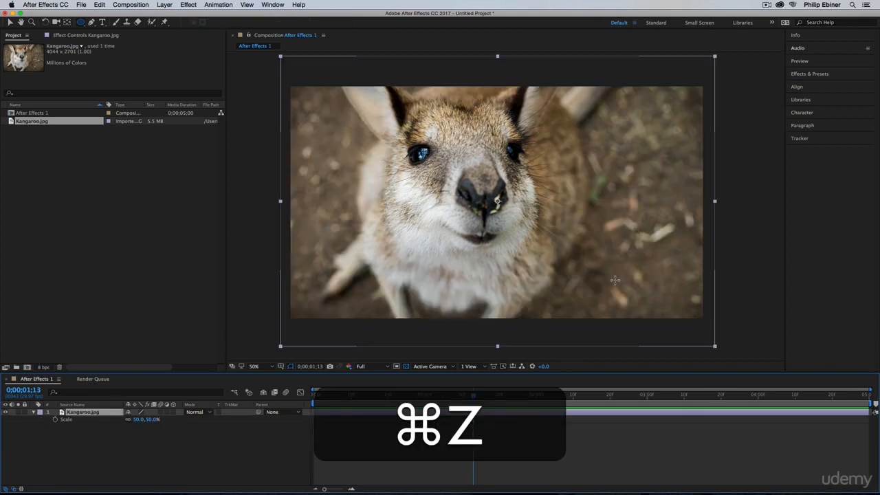
Draw a closed, straight-sided mask around the kangaroo's face on the Kangaroo.jpg layer with the Pen tool
{"action": "left_click", "coordinate": [90, 23]}
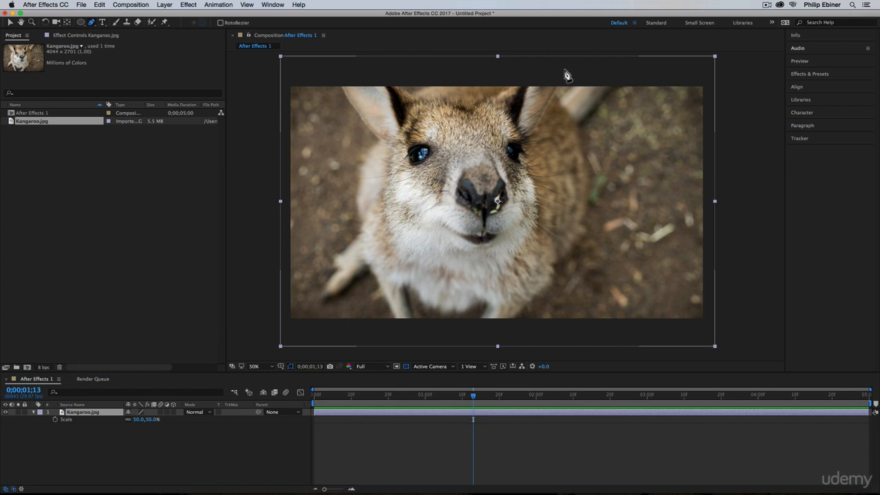
{"action": "left_click", "coordinate": [456, 108]}
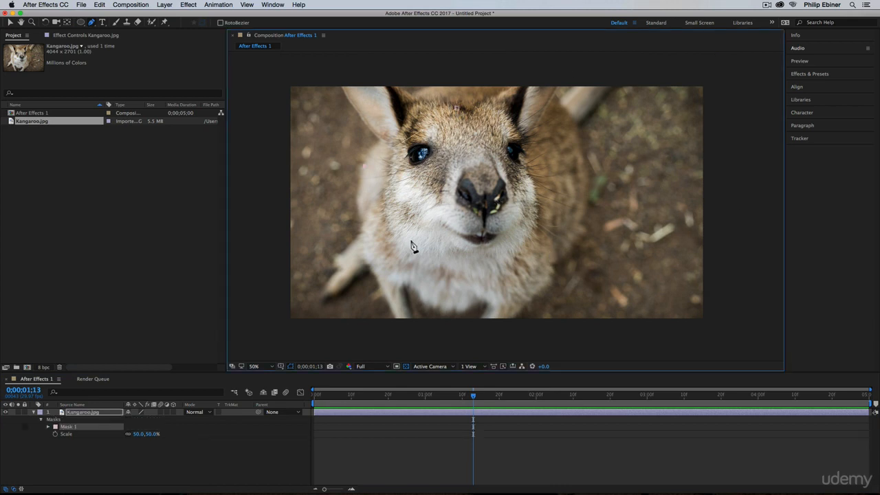
{"action": "left_click", "coordinate": [576, 233]}
{"action": "left_click", "coordinate": [611, 149]}
{"action": "left_click", "coordinate": [517, 111]}
{"action": "left_click", "coordinate": [457, 109]}
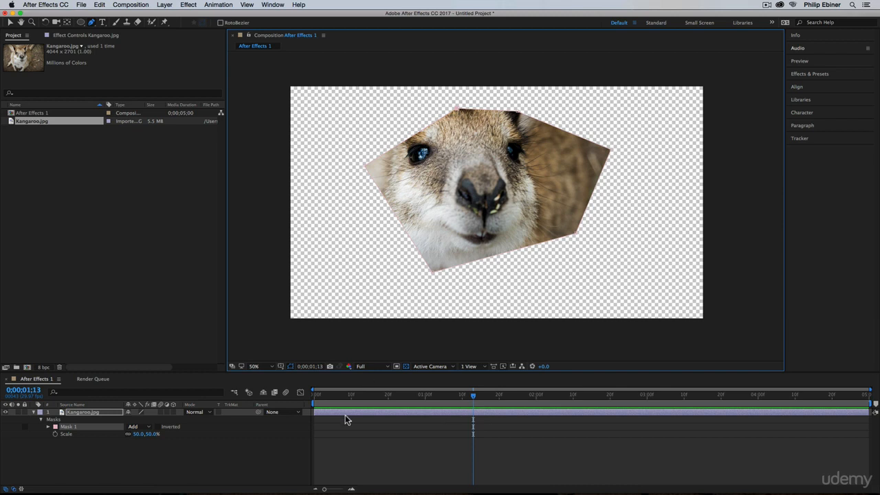
Undo the pen-drawn mask on the Kangaroo.jpg layer point by point
{"action": "key", "text": "super+z"}
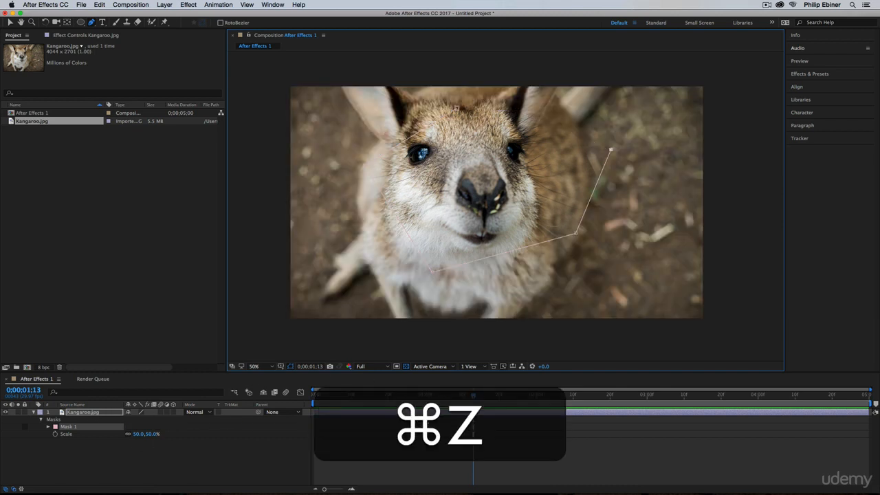
{"action": "key", "text": "super+z"}
{"action": "key", "text": "super+z"}
{"action": "key", "text": "super+z"}
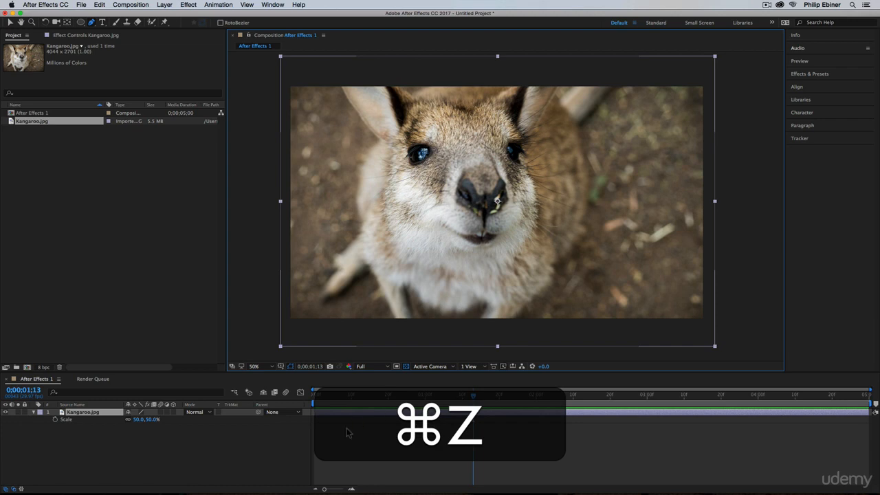
With no layer selected, draw a closed five-point shape over the kangaroo's face with the Pen tool
{"action": "left_click", "coordinate": [196, 462]}
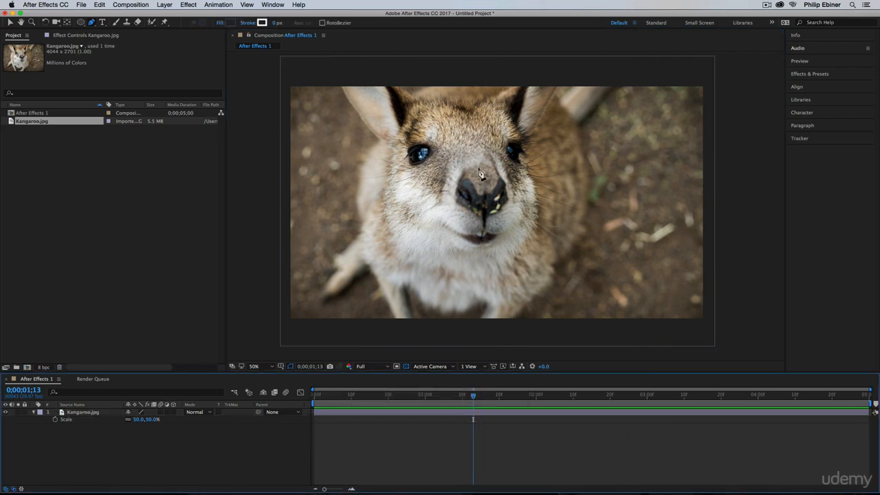
{"action": "left_click", "coordinate": [557, 108]}
{"action": "left_click", "coordinate": [630, 201]}
{"action": "left_click", "coordinate": [530, 260]}
{"action": "left_click", "coordinate": [406, 215]}
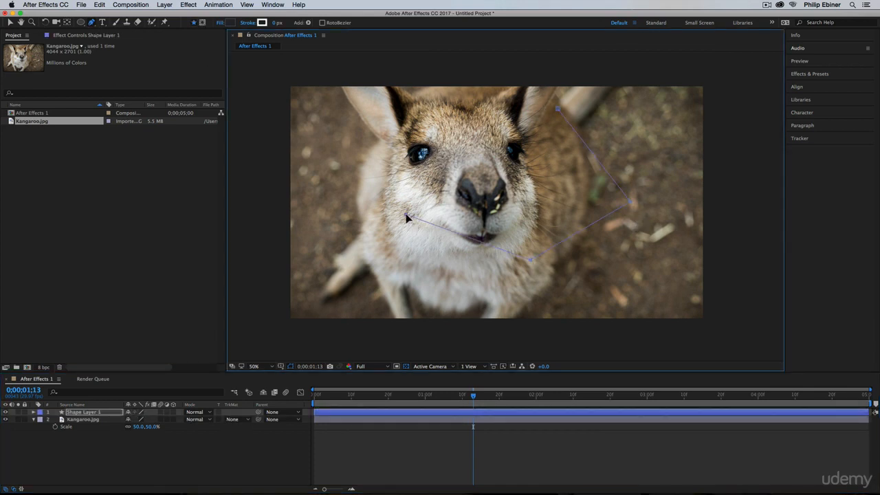
{"action": "left_click", "coordinate": [449, 128]}
{"action": "left_click", "coordinate": [557, 109]}
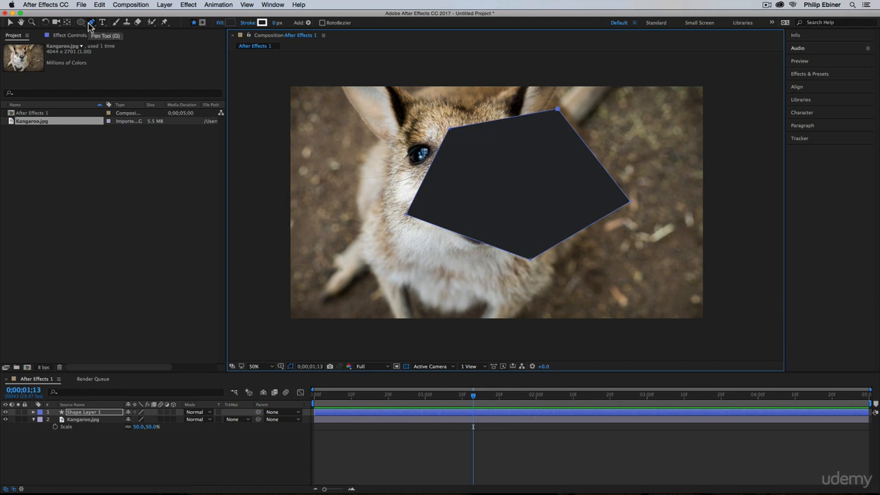
Switch back to the Rectangle tool and delete the pen-drawn shape layer
{"action": "left_click_drag", "start_coordinate": [81, 25], "coordinate": [106, 25]}
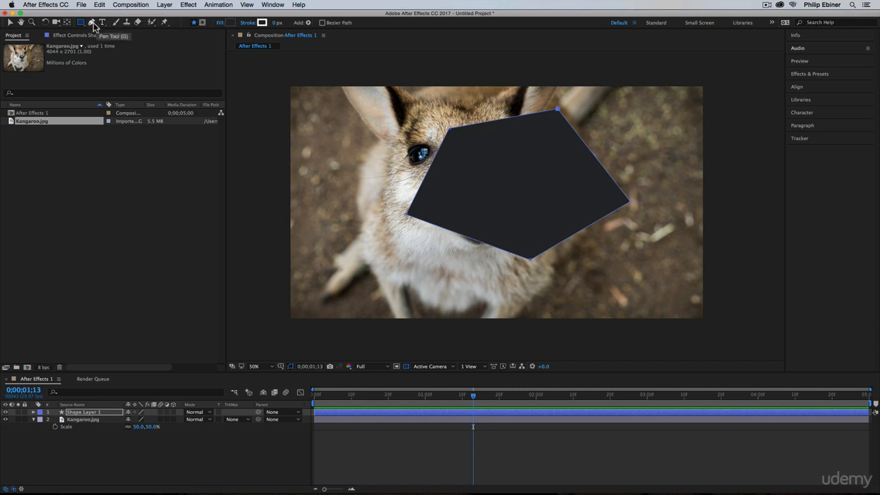
{"action": "left_click", "coordinate": [497, 200]}
{"action": "key", "text": "BackSpace"}
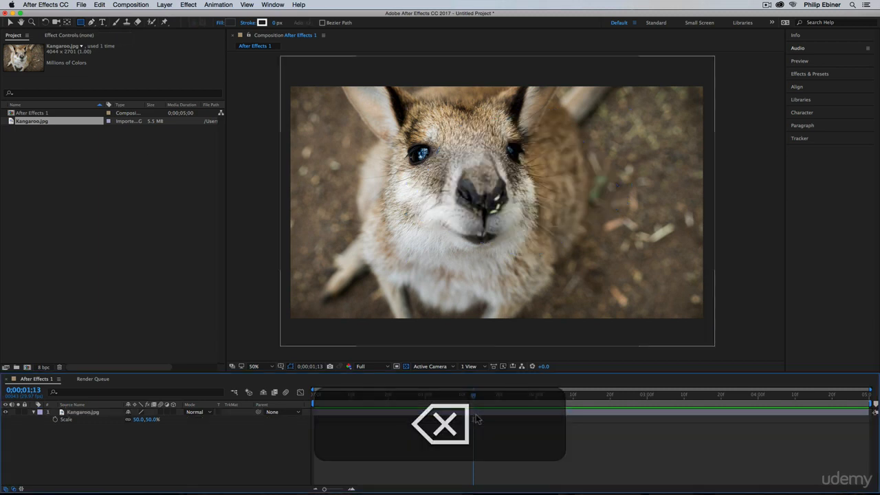
Add the text HELLO over the kangaroo's ear in the frame's upper-left area with the Horizontal Type tool
{"action": "left_click", "coordinate": [103, 22]}
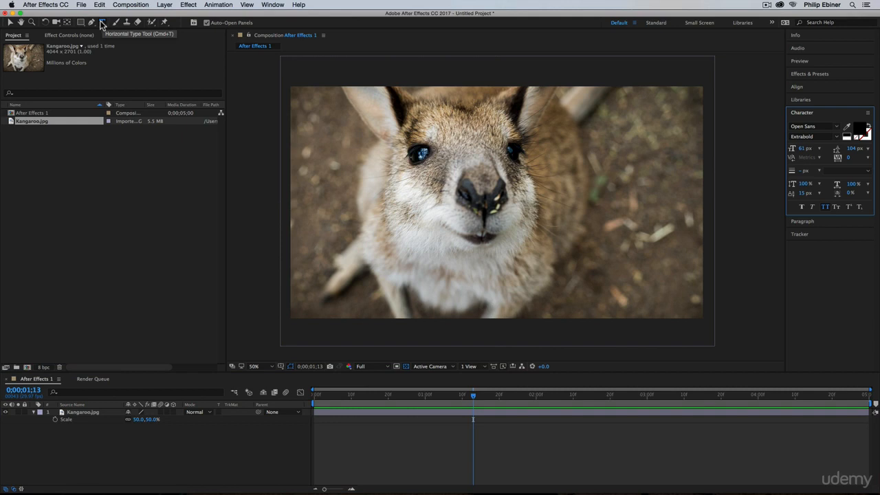
{"action": "left_click_drag", "start_coordinate": [103, 23], "coordinate": [121, 34]}
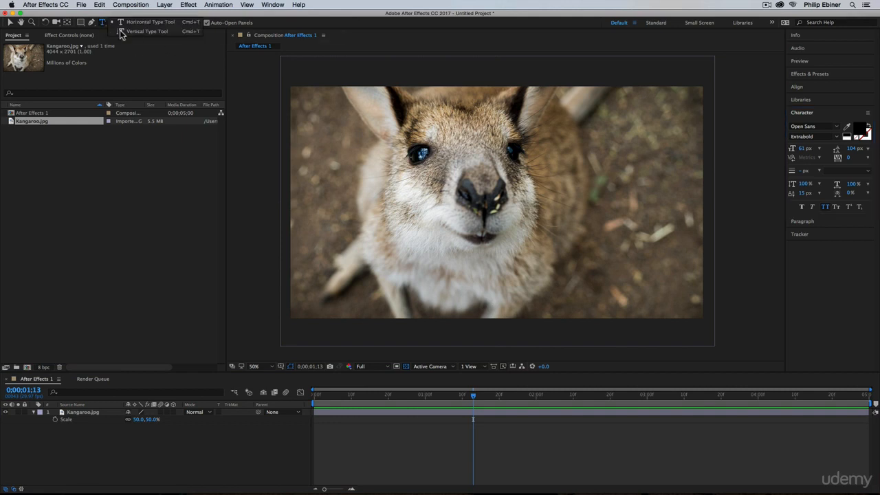
{"action": "left_click", "coordinate": [105, 27]}
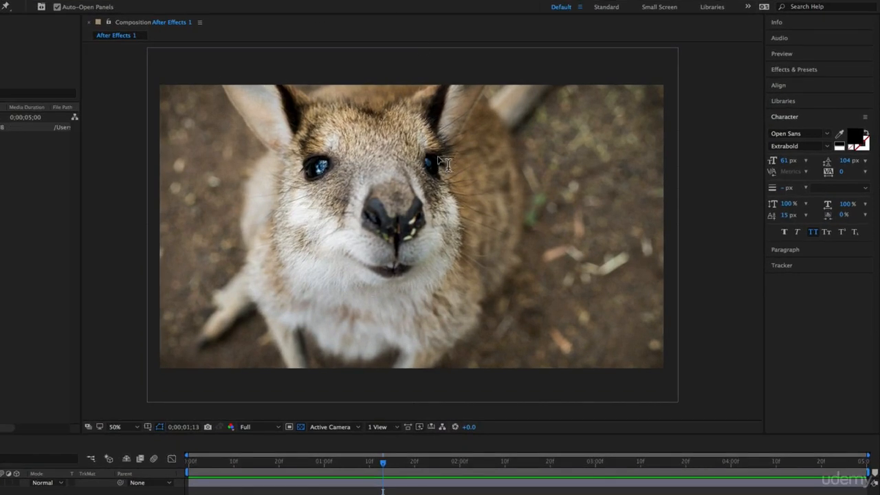
{"action": "left_click", "coordinate": [255, 136]}
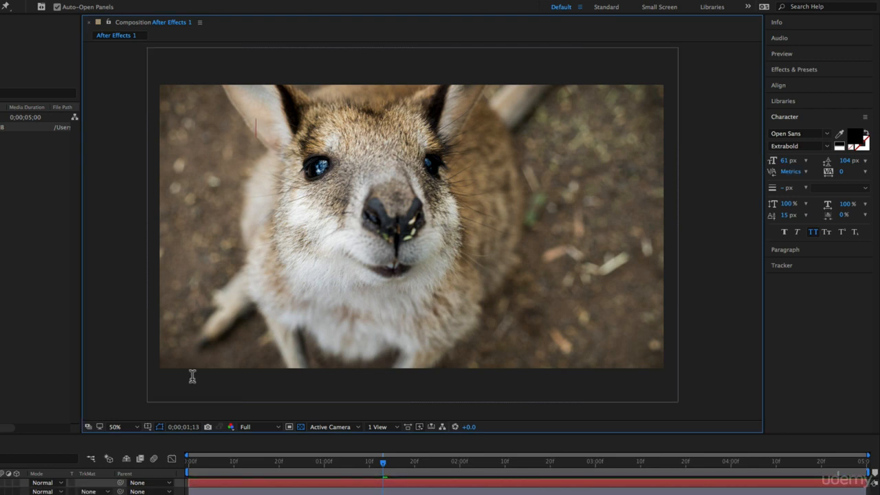
{"action": "type", "text": "HELLO"}
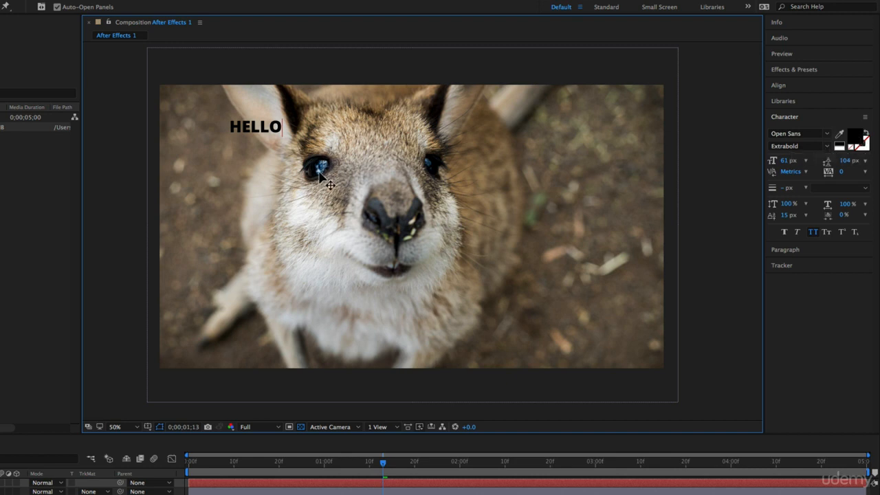
Select the entire word HELLO in the new text layer for editing
{"action": "left_click_drag", "start_coordinate": [281, 126], "coordinate": [202, 130]}
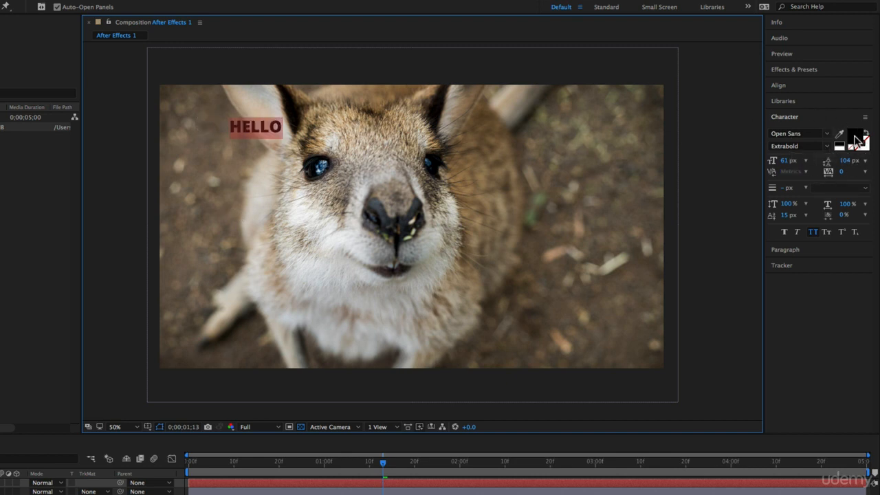
{"action": "left_click", "coordinate": [260, 127]}
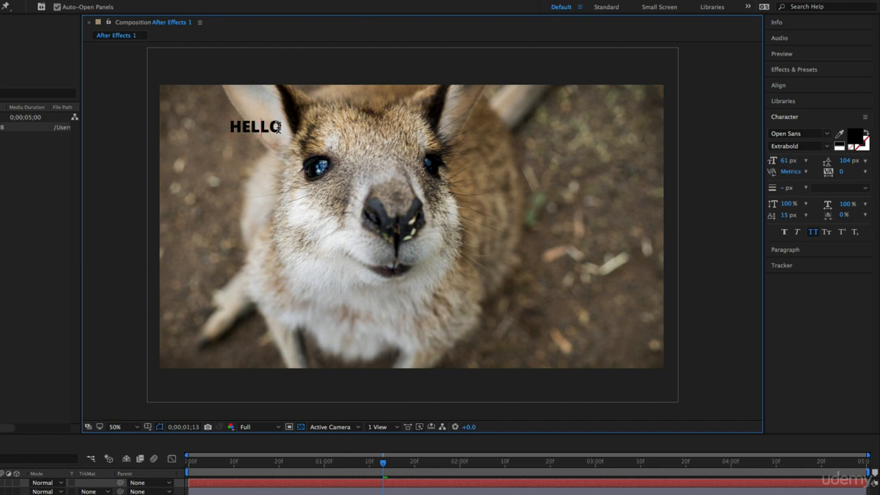
{"action": "left_click", "coordinate": [282, 126], "text": "shift"}
{"action": "left_click", "coordinate": [227, 125], "text": "shift"}
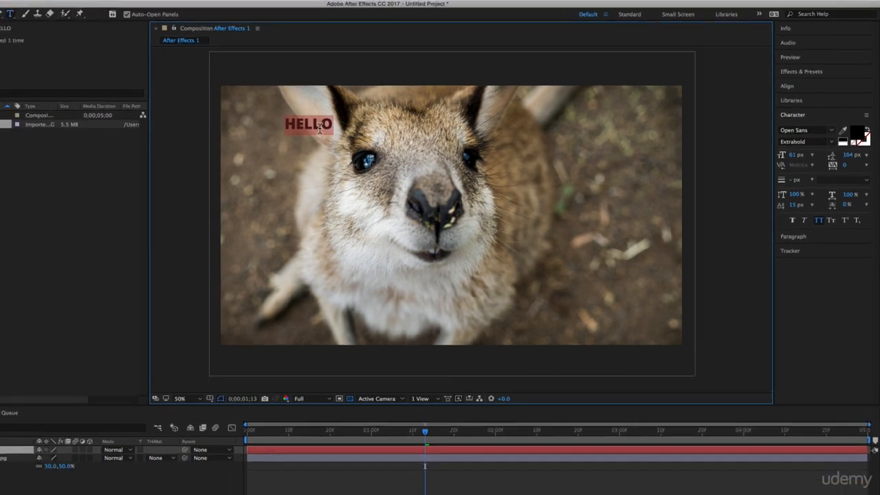
End text editing with the Selection tool and change the HELLO text layer's fill color to white
{"action": "left_click", "coordinate": [273, 129]}
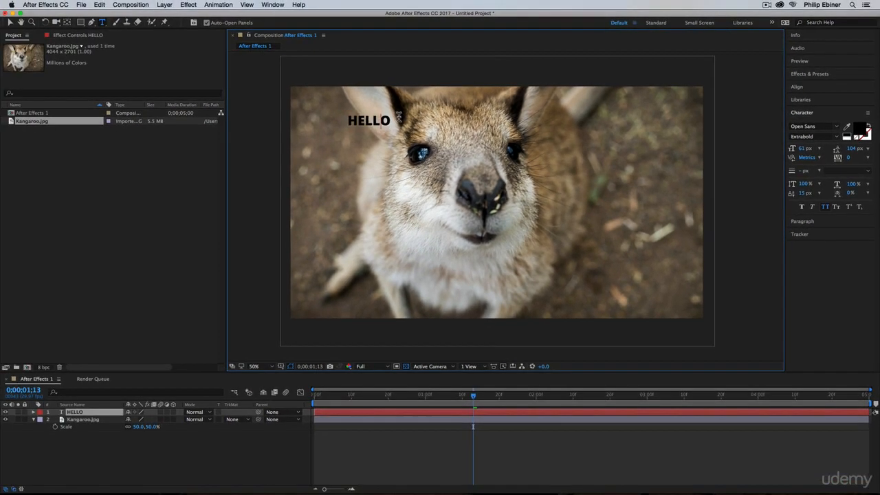
{"action": "left_click", "coordinate": [10, 24]}
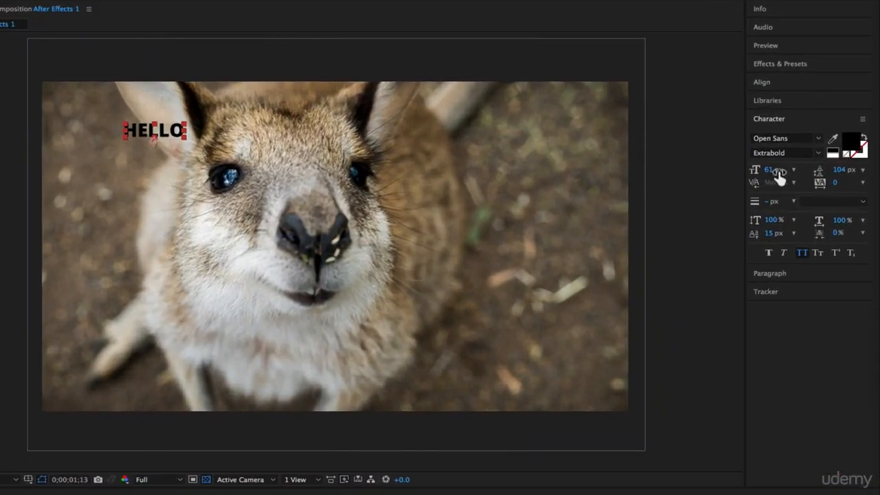
{"action": "left_click", "coordinate": [851, 145]}
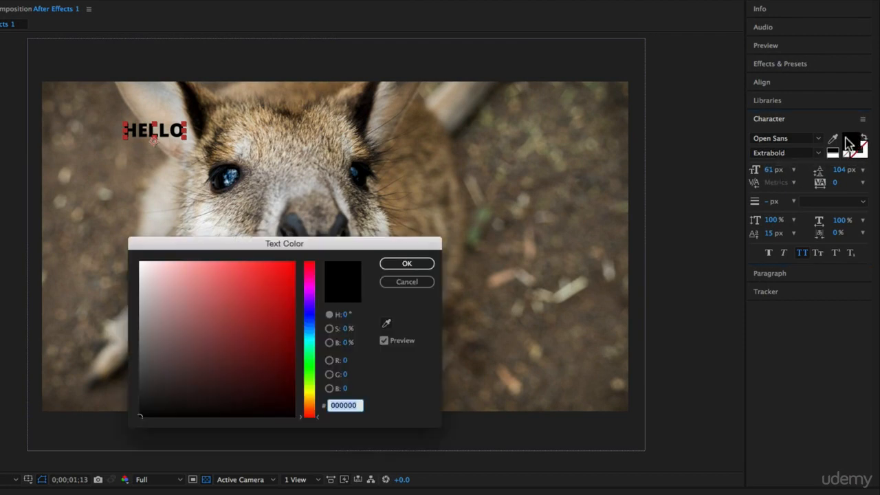
{"action": "left_click", "coordinate": [173, 311]}
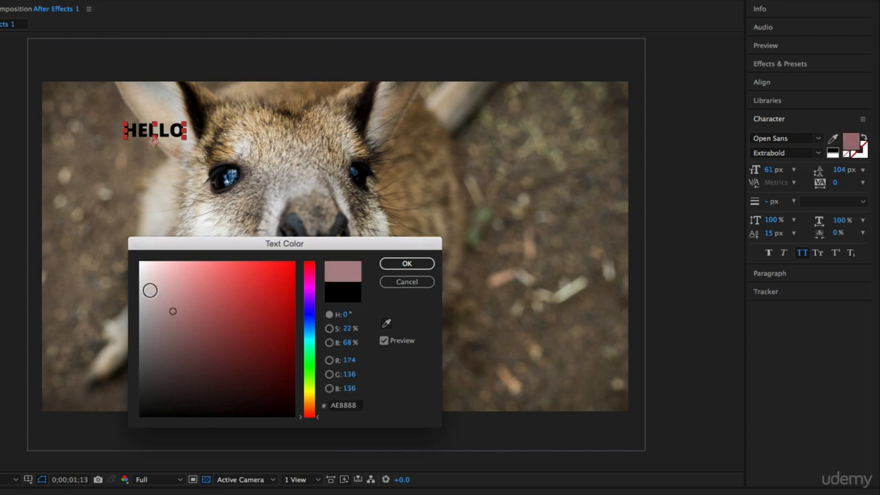
{"action": "mouse_move", "coordinate": [150, 290]}
{"action": "left_mouse_down"}
{"action": "mouse_move", "coordinate": [137, 310]}
{"action": "mouse_move", "coordinate": [157, 362]}
{"action": "mouse_move", "coordinate": [285, 251]}
{"action": "mouse_move", "coordinate": [117, 252]}
{"action": "left_mouse_up"}
{"action": "left_click", "coordinate": [425, 263]}
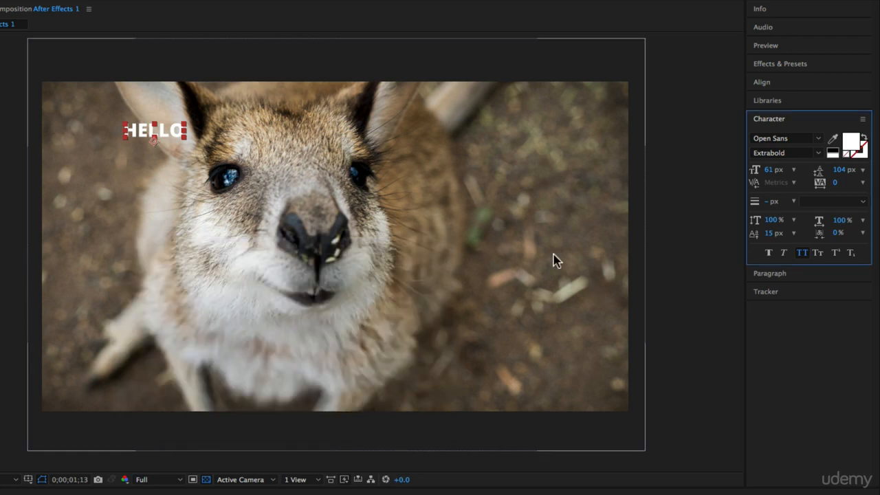
Change the HELLO text's font family to Palatino and enlarge its font size to about 158 px
{"action": "left_click", "coordinate": [817, 138]}
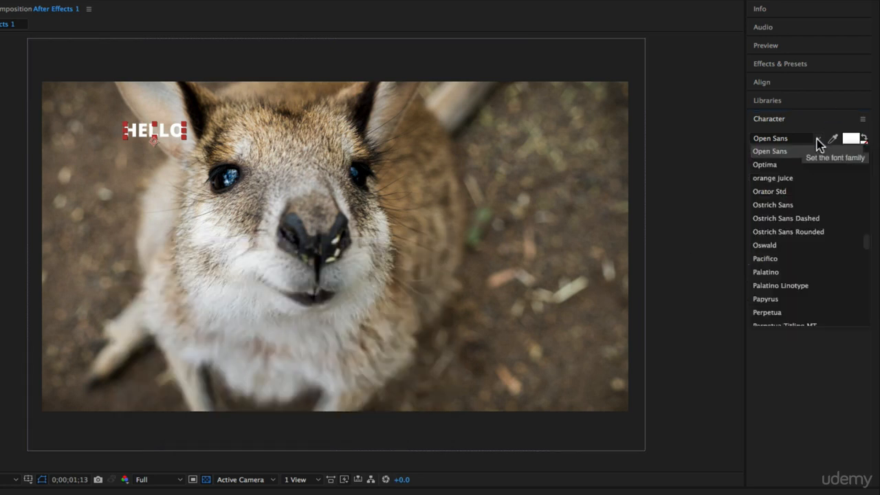
{"action": "left_click", "coordinate": [777, 272]}
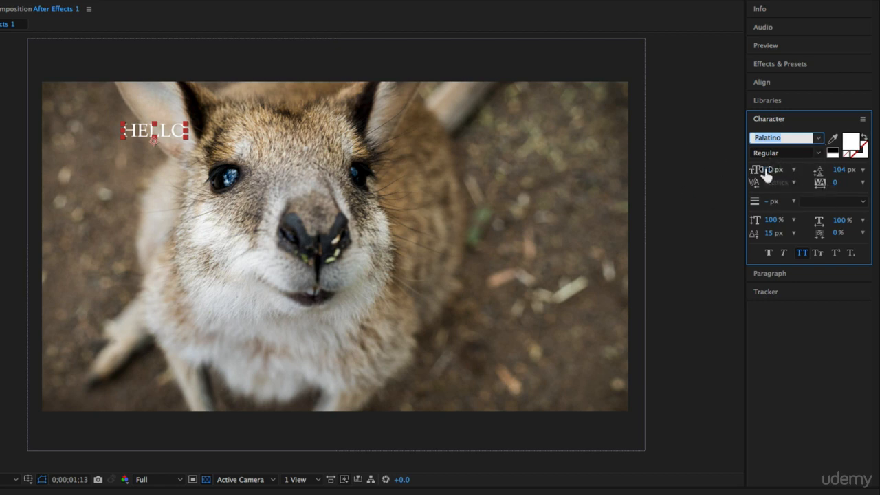
{"action": "left_click_drag", "start_coordinate": [766, 172], "coordinate": [833, 172]}
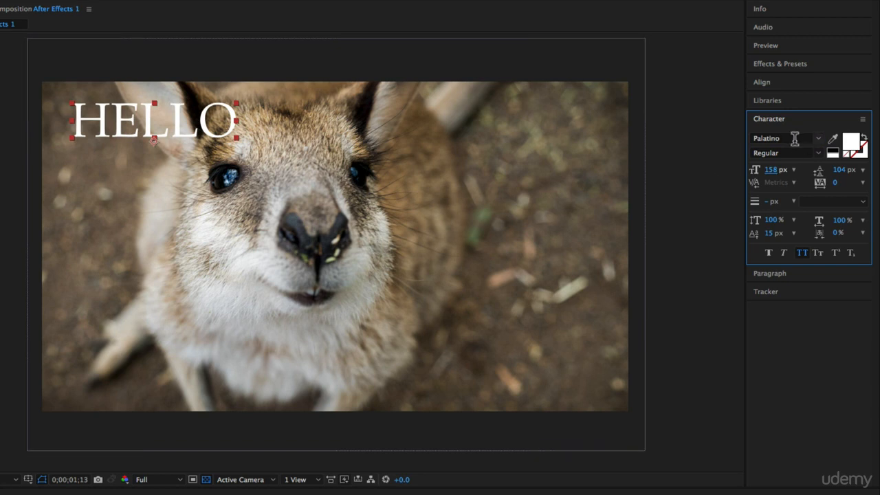
{"action": "mouse_move", "coordinate": [773, 178]}
{"action": "left_mouse_down"}
{"action": "mouse_move", "coordinate": [794, 175]}
{"action": "mouse_move", "coordinate": [776, 176]}
{"action": "mouse_move", "coordinate": [784, 177]}
{"action": "left_mouse_up"}
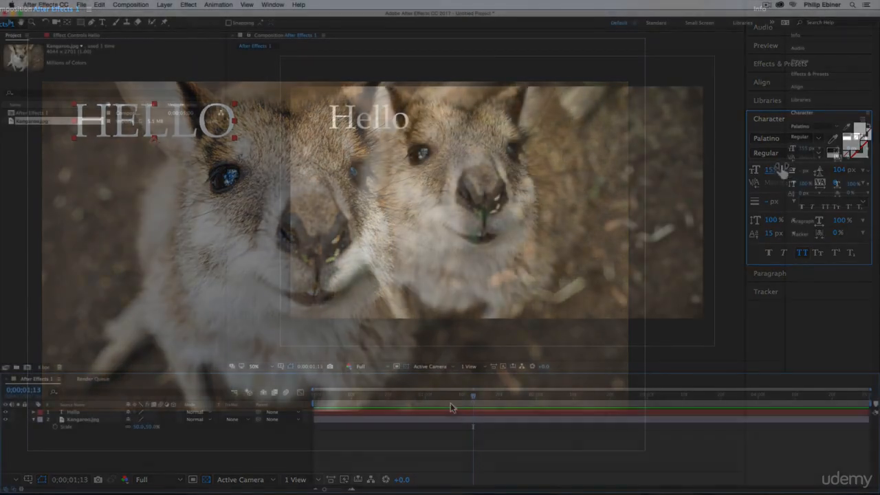